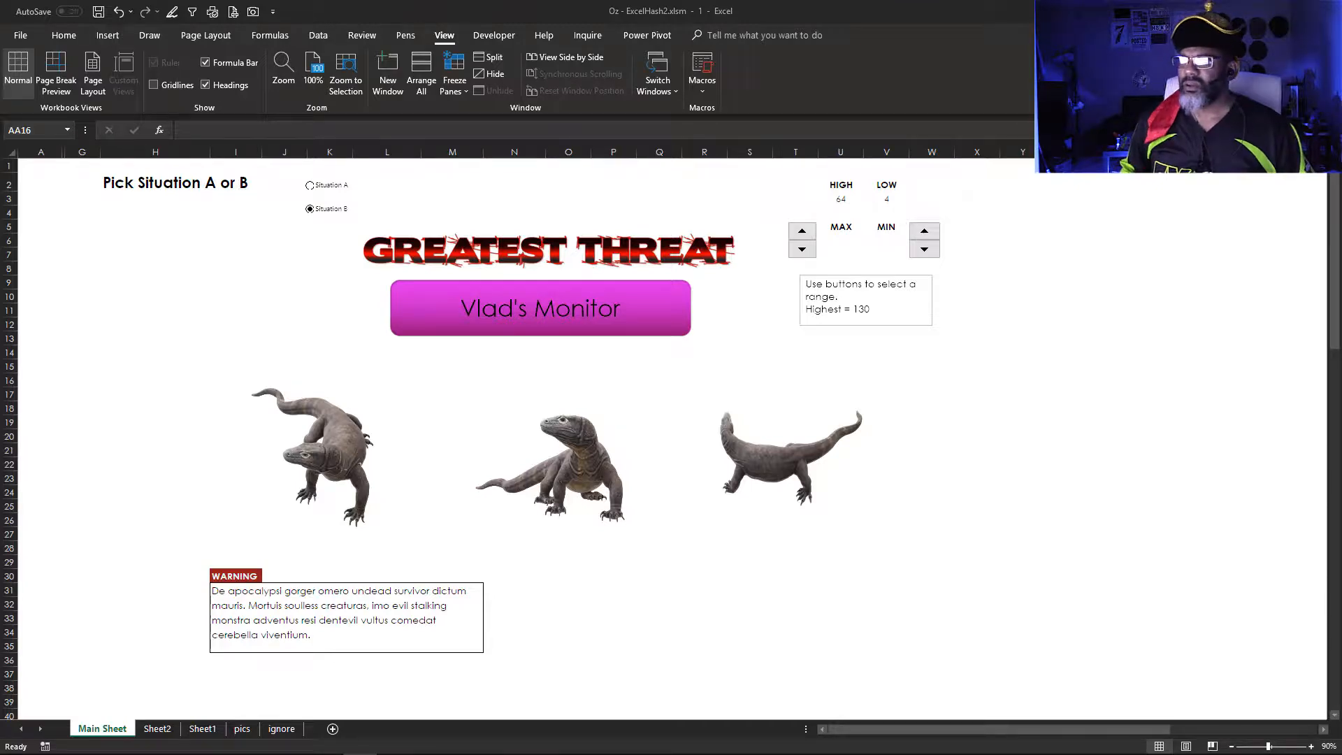
# Step: Select Situation A and raise the range limits to HIGH 96 and LOW 8
pyautogui.click(310, 186)
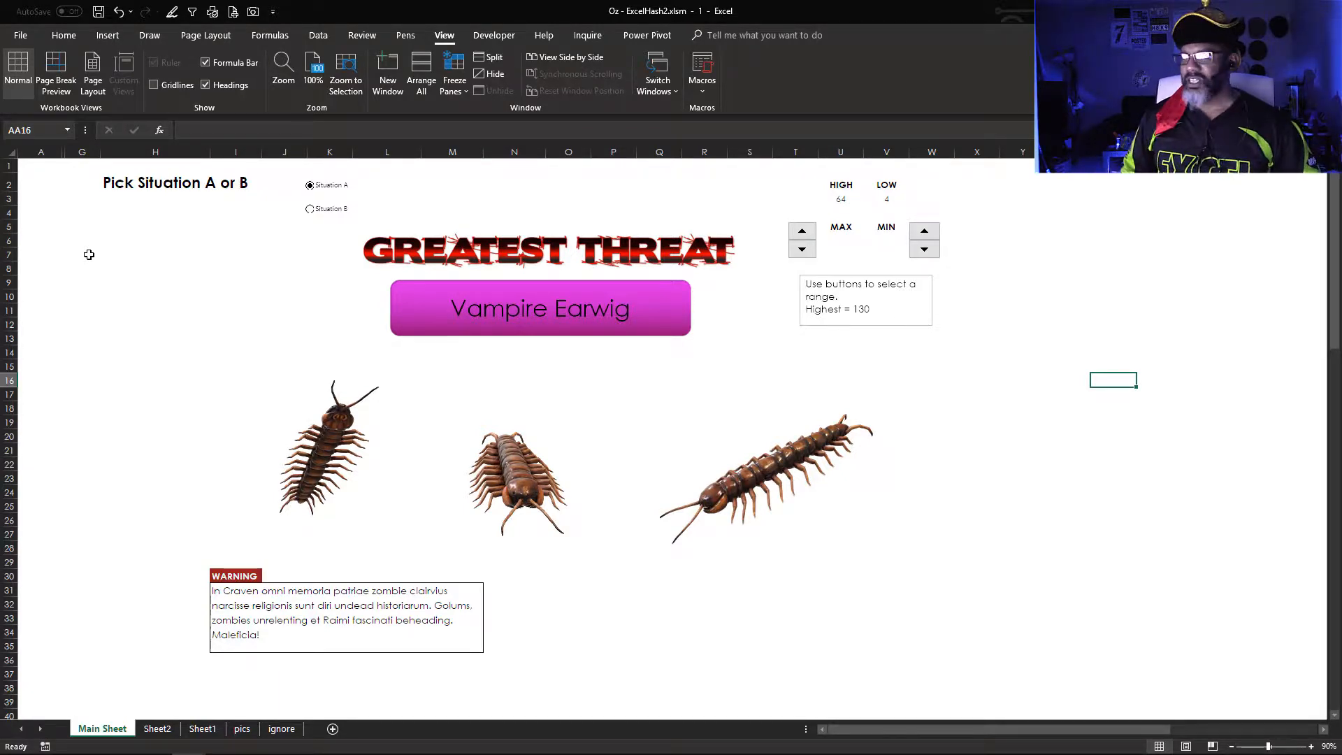
pyautogui.click(802, 234)
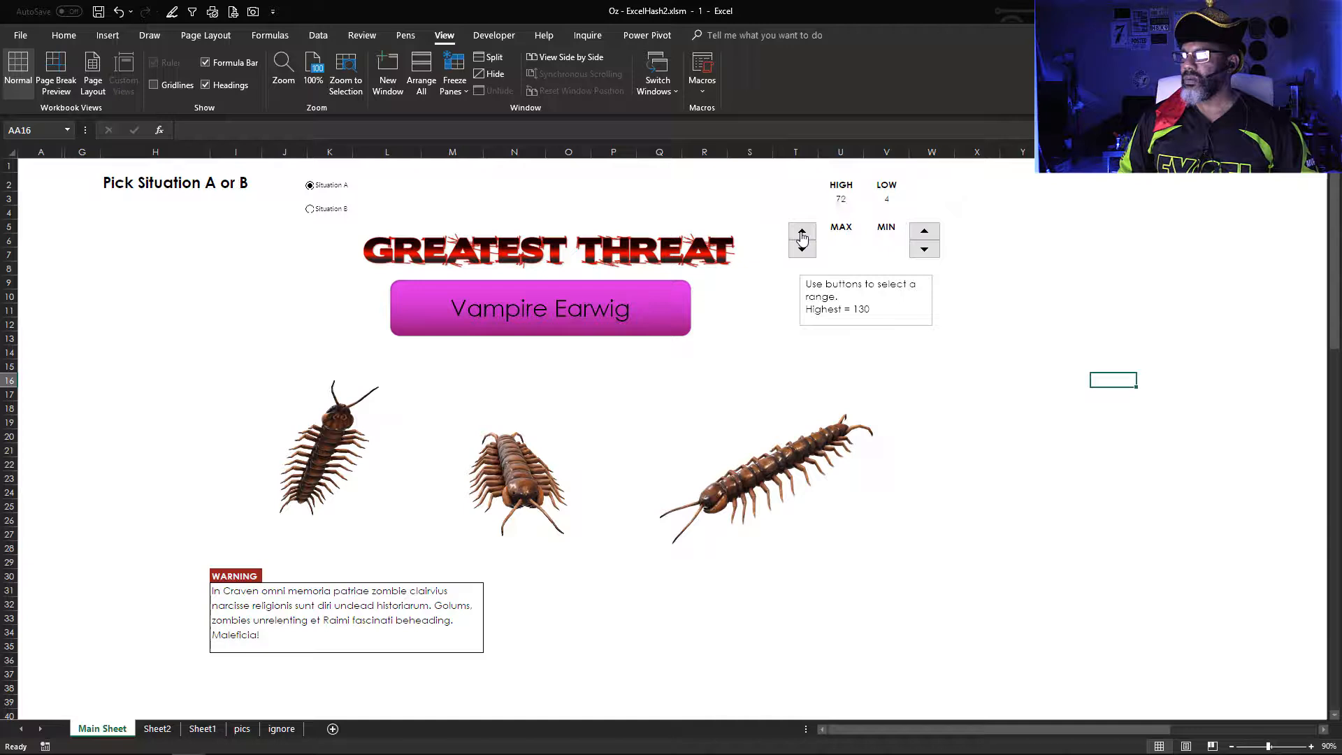
pyautogui.click(801, 235)
pyautogui.click(802, 234)
pyautogui.click(801, 235)
pyautogui.click(924, 232)
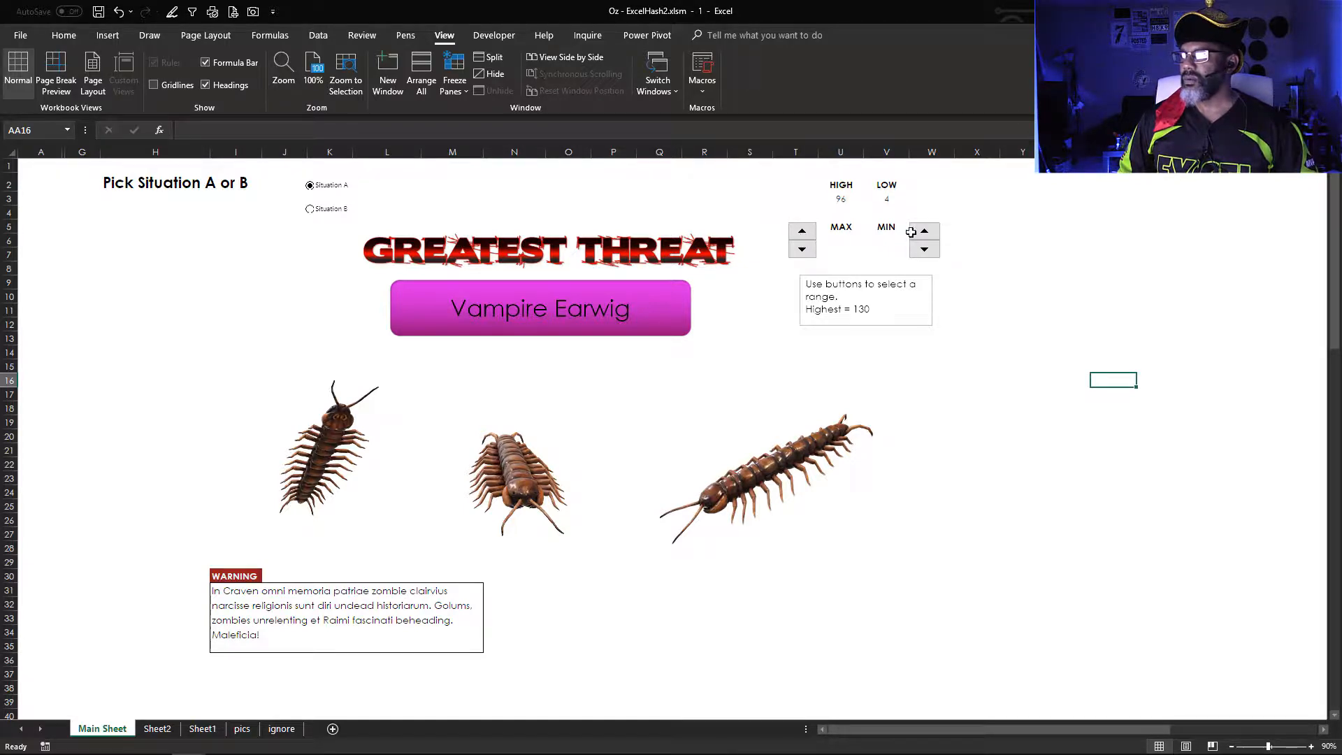
pyautogui.click(924, 232)
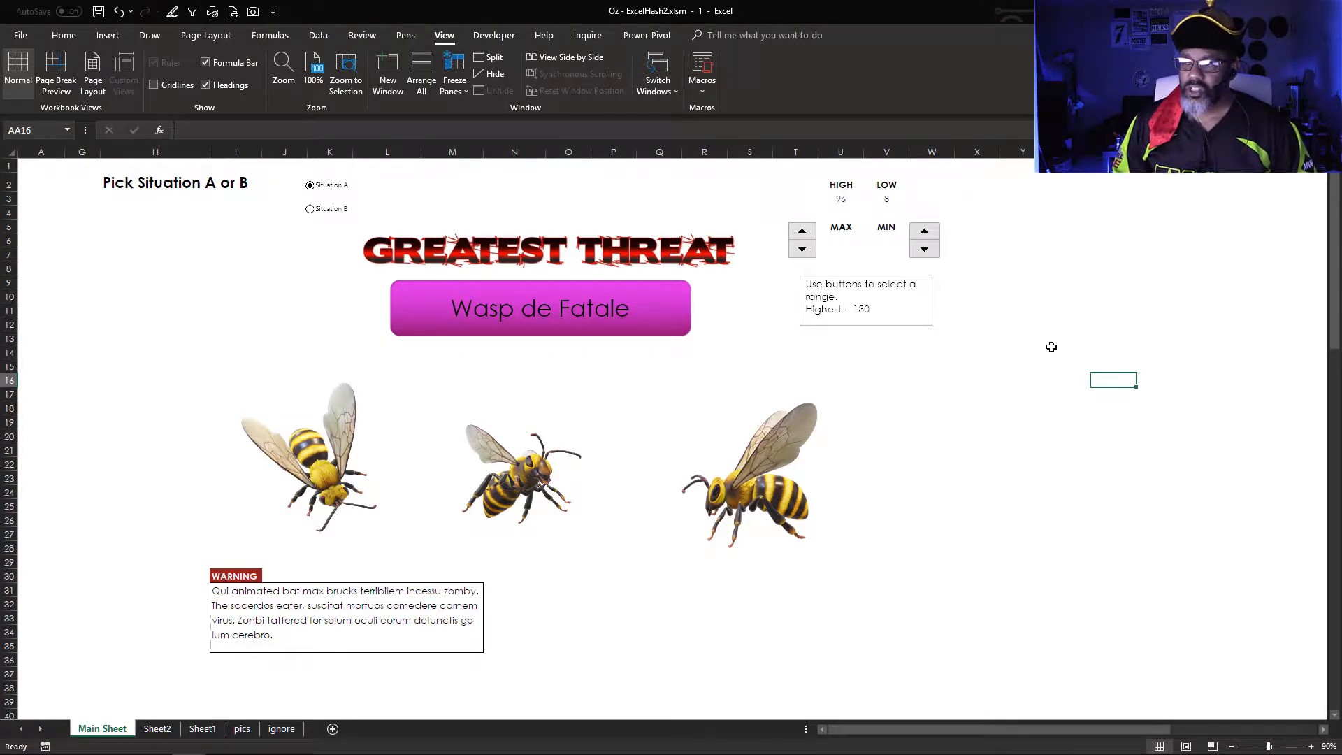
# Step: Switch the situation to B and back to A to compare the greatest threat for each
pyautogui.click(310, 209)
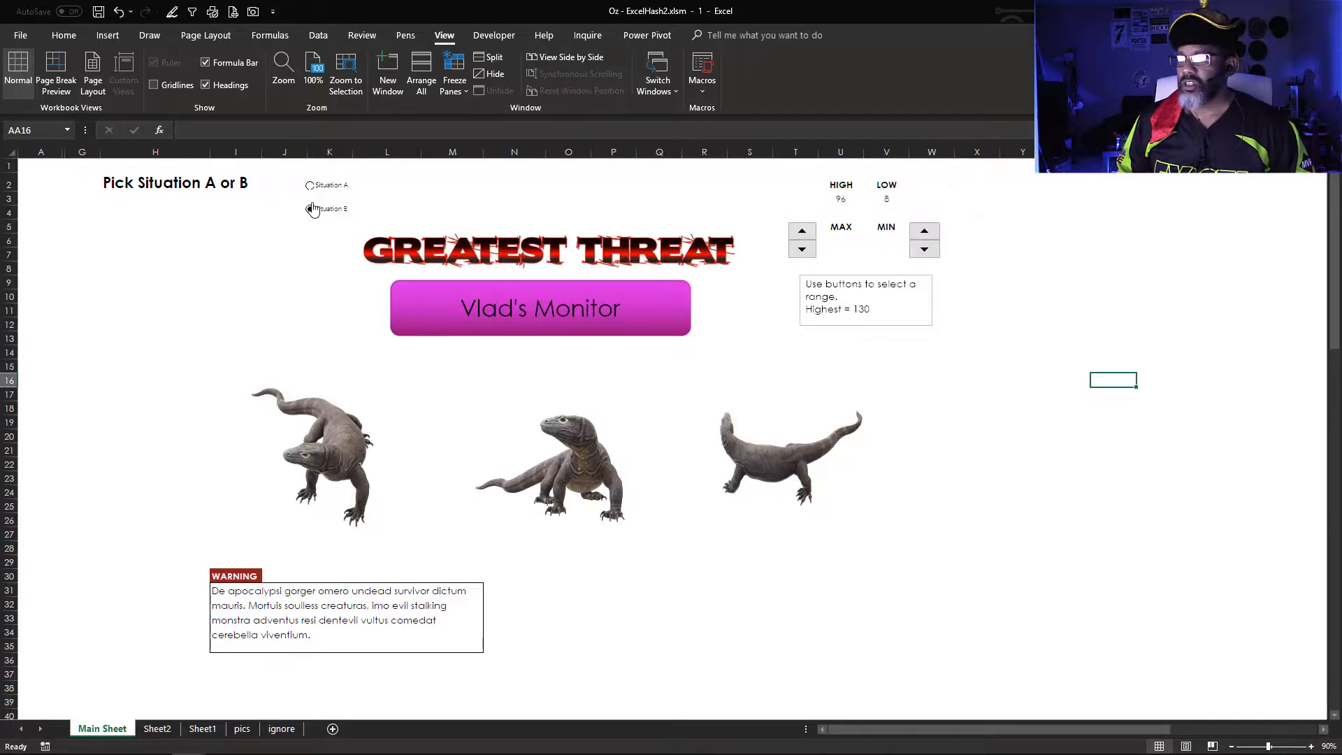
pyautogui.click(310, 185)
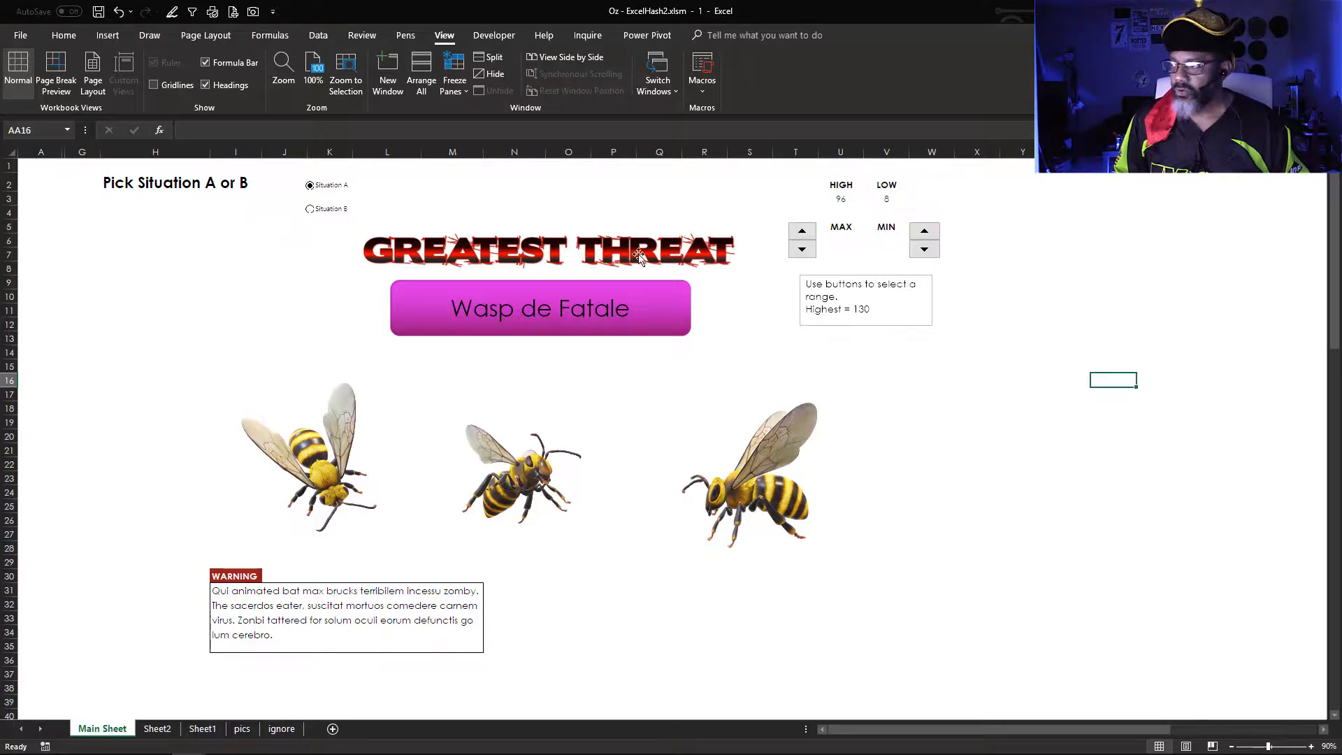
# Step: Set the range to HIGH 12 and LOW 2, with Situation B selected
pyautogui.click(829, 199)
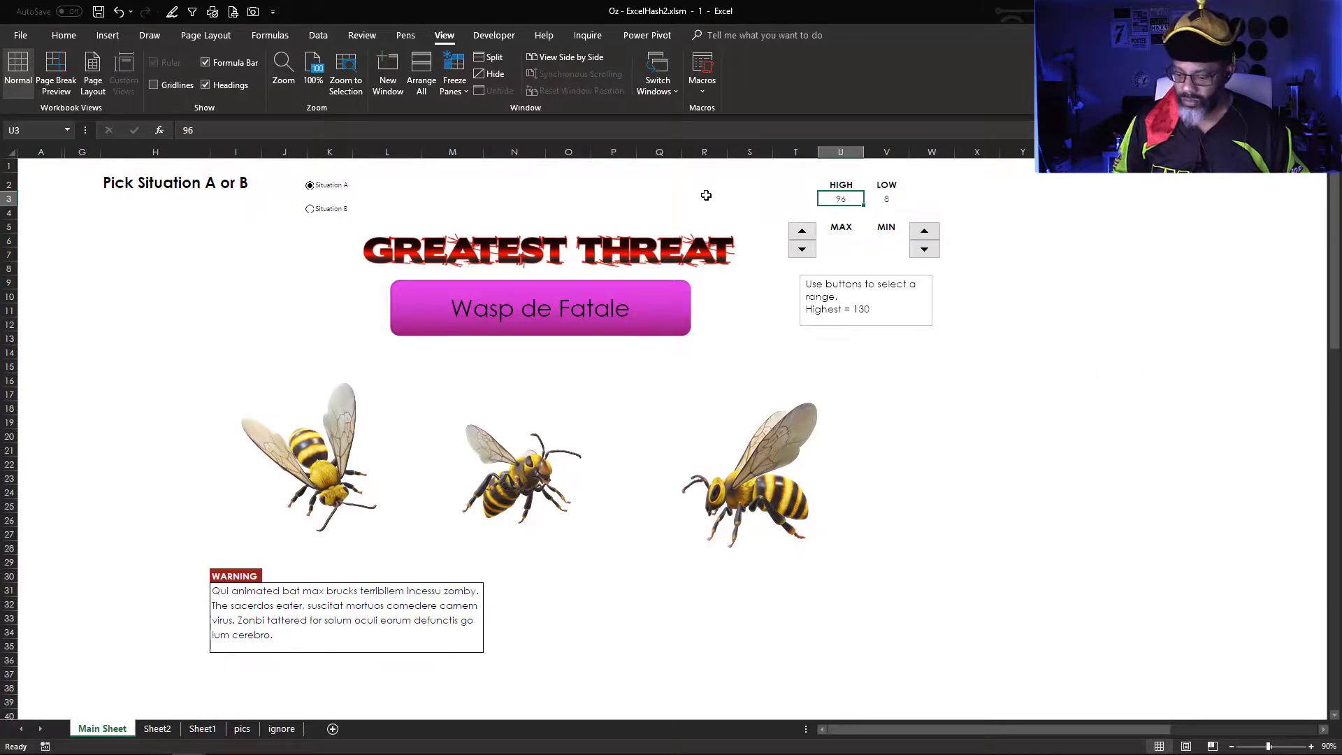
pyautogui.write('12')
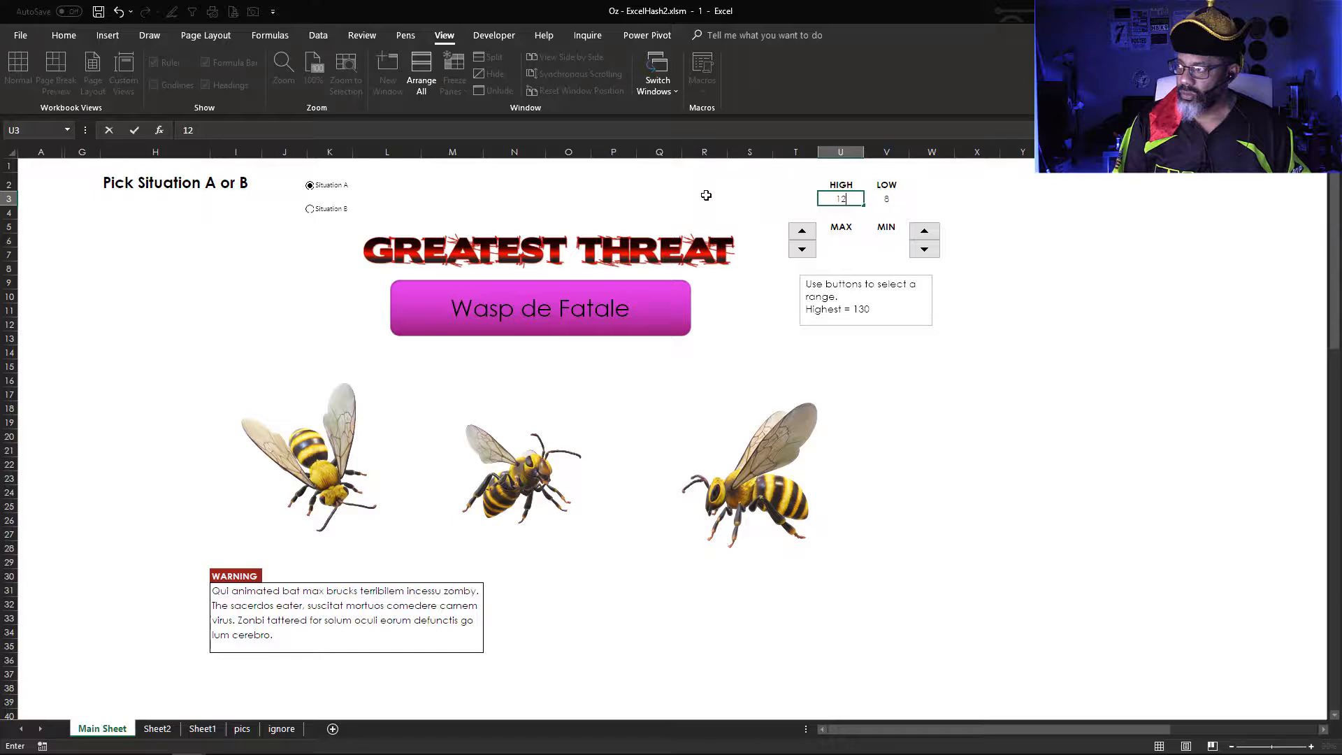
pyautogui.press('Return')
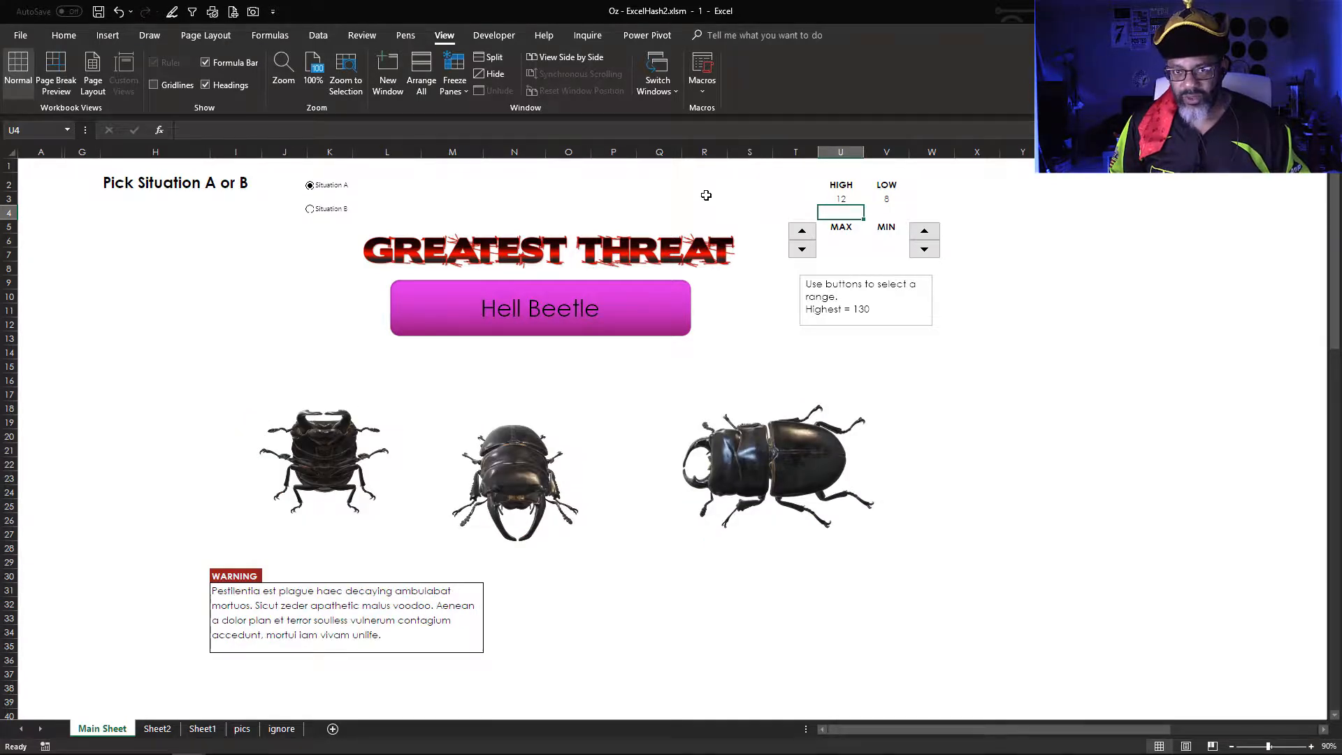
pyautogui.click(923, 249)
pyautogui.click(1061, 423)
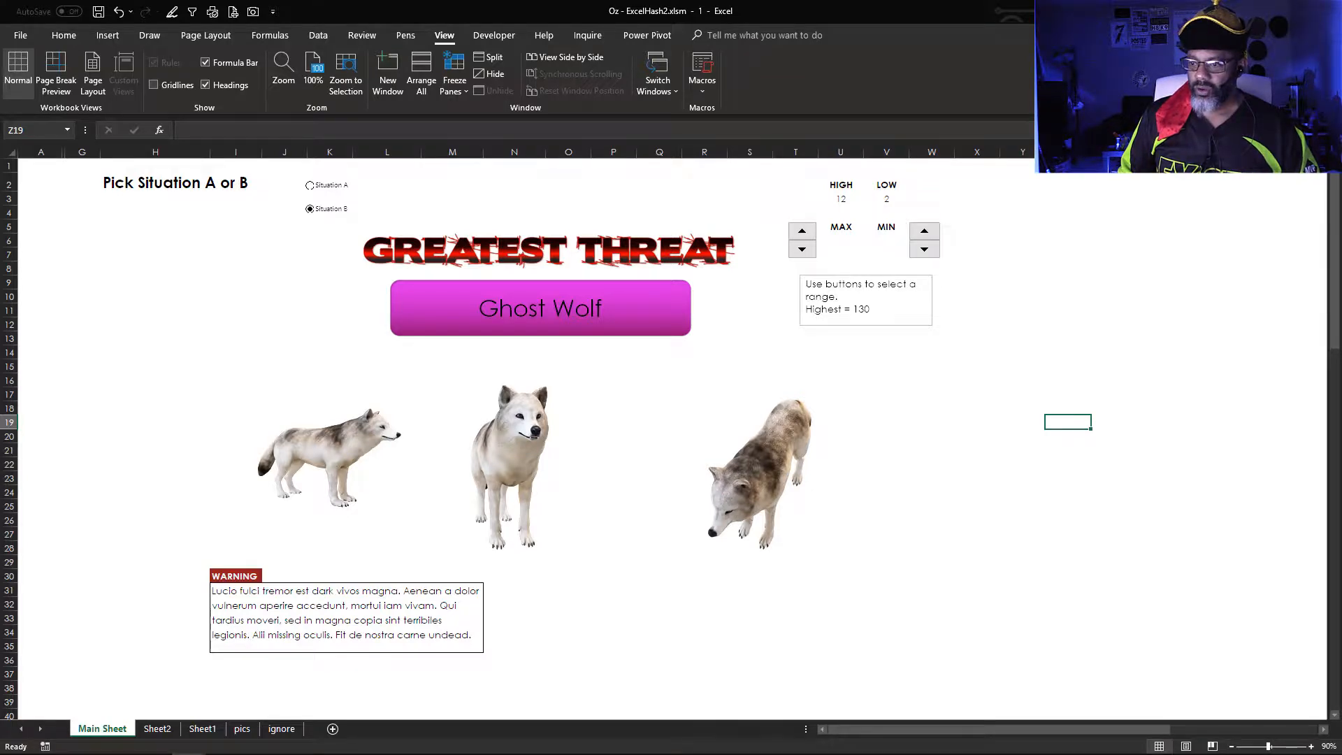
# Step: Go to the pics sheet and review its animal models and the table of notes below them
pyautogui.click(243, 730)
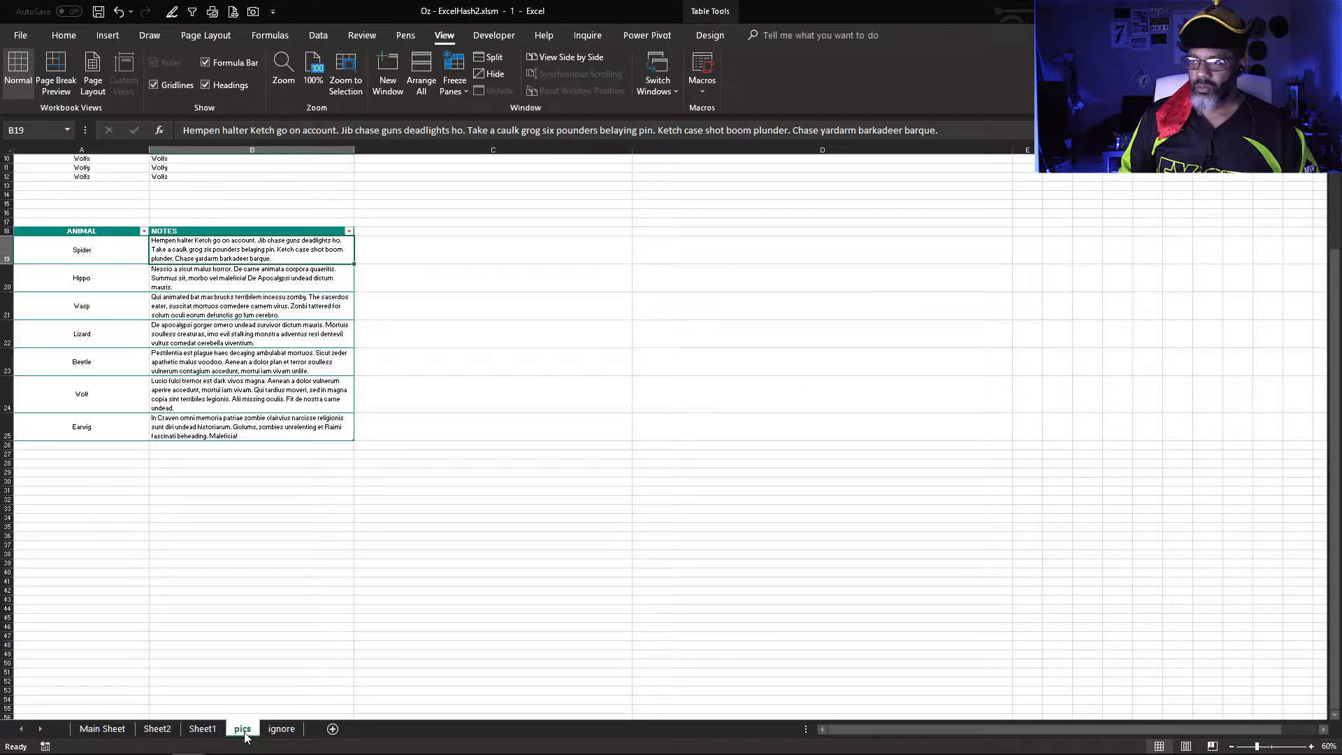
pyautogui.scroll(3, 242, 615)
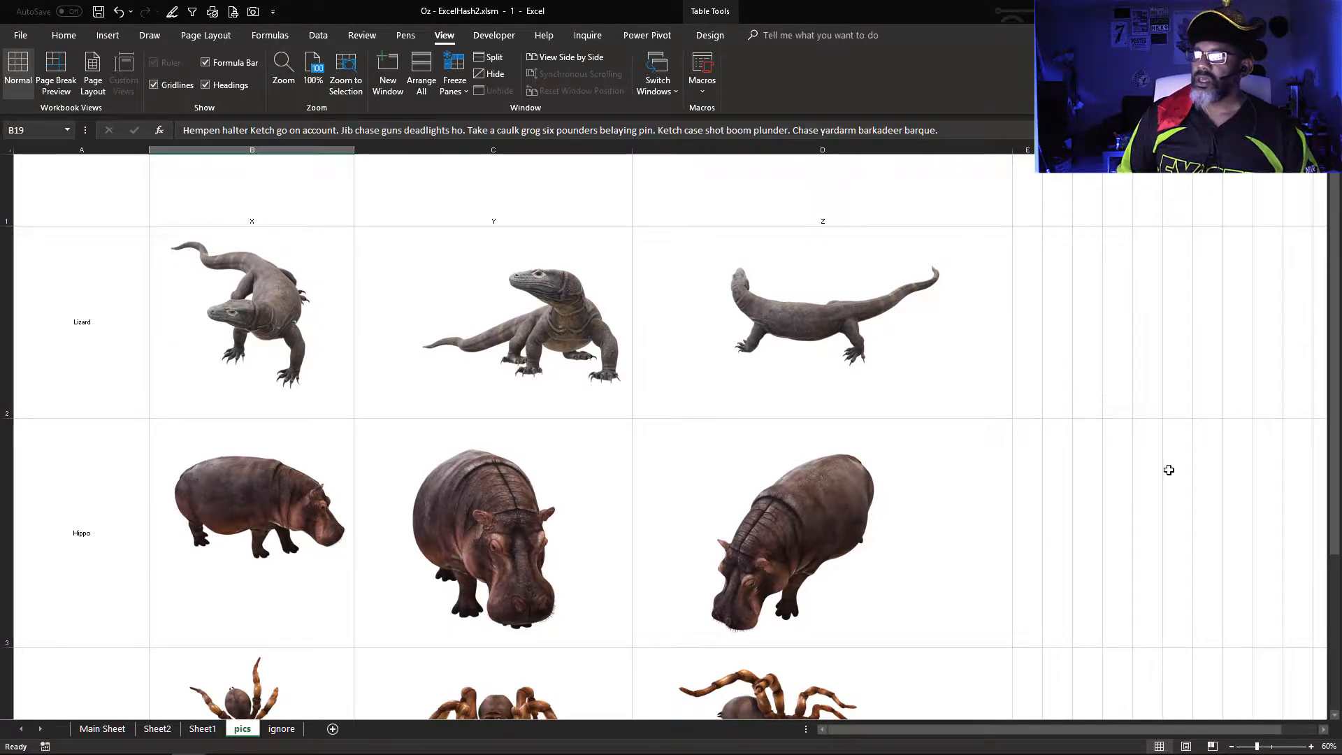
pyautogui.scroll(-1, 1169, 470)
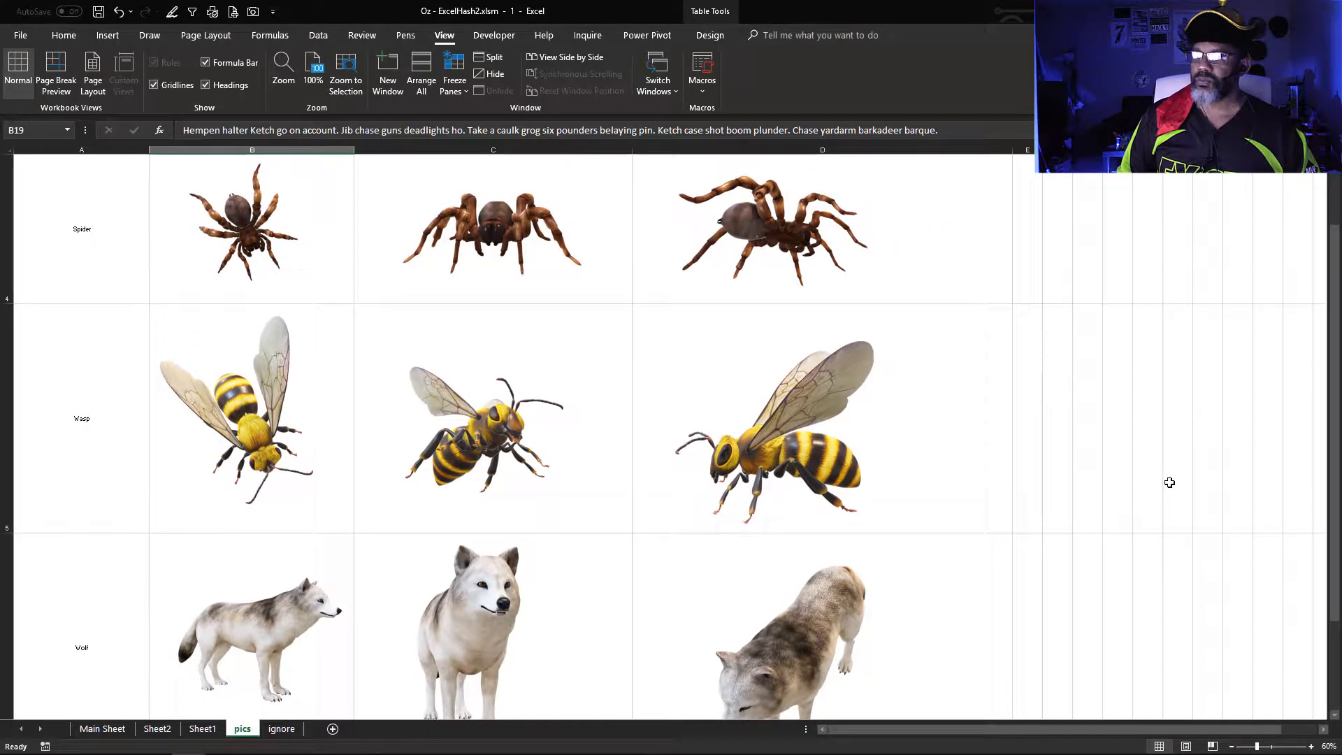
pyautogui.scroll(-1, 1169, 482)
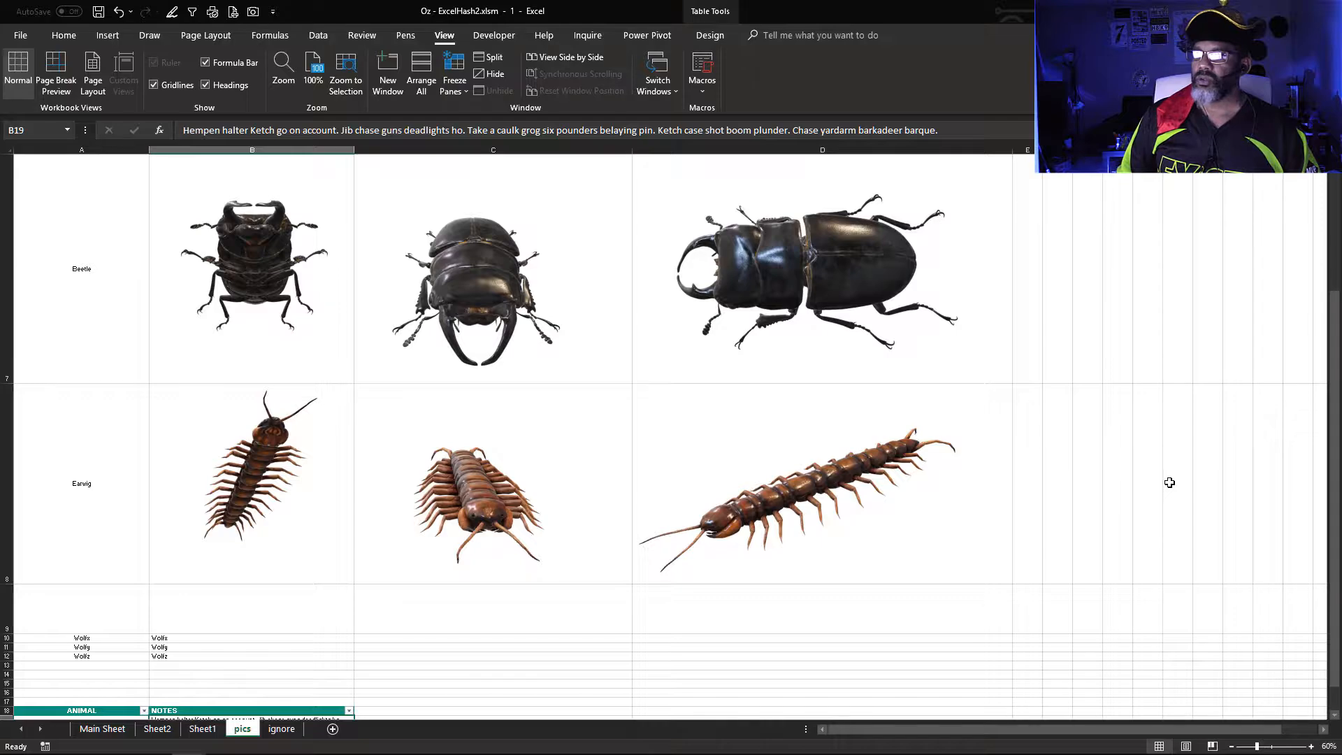
pyautogui.scroll(-1, 1169, 482)
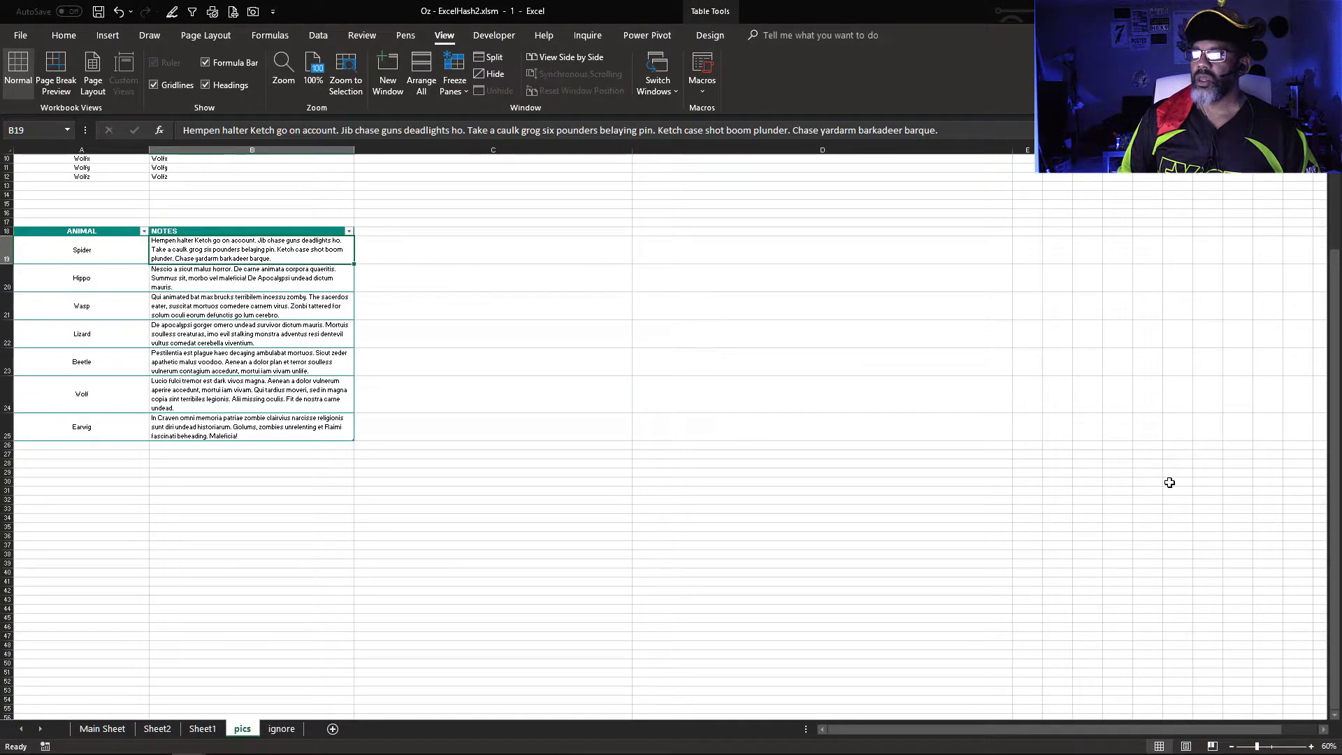
pyautogui.scroll(1, 1169, 482)
# Step: Inspect the formulas in A10:B12 that append x, y or z to the animal name from Main Sheet
pyautogui.click(91, 638)
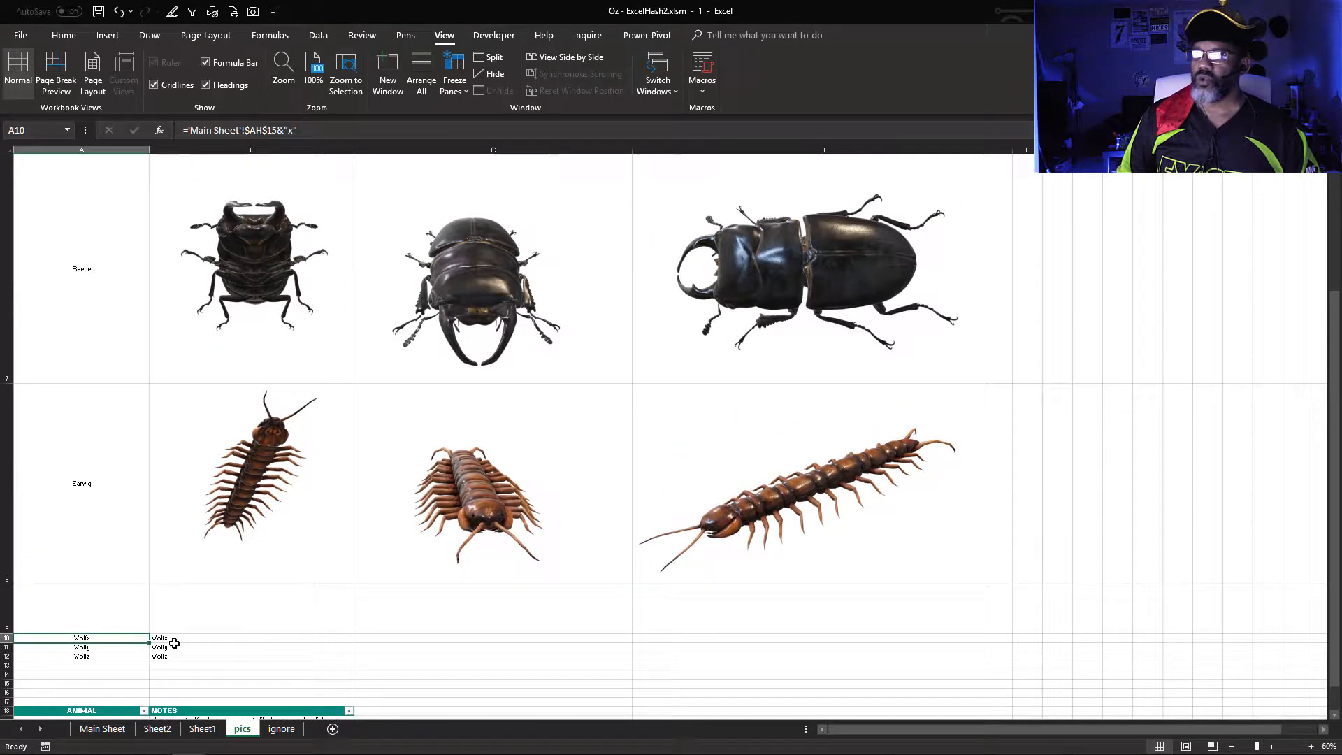
pyautogui.click(195, 638)
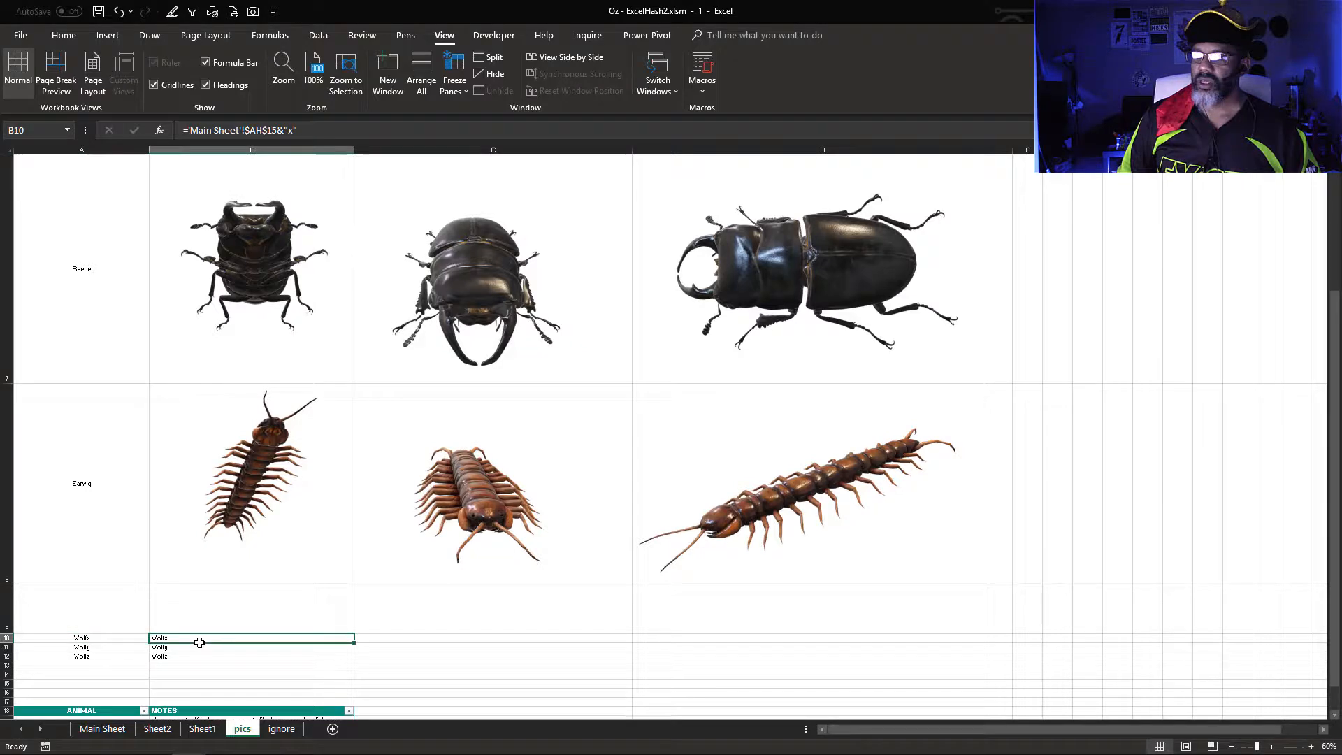
pyautogui.click(127, 649)
pyautogui.click(202, 656)
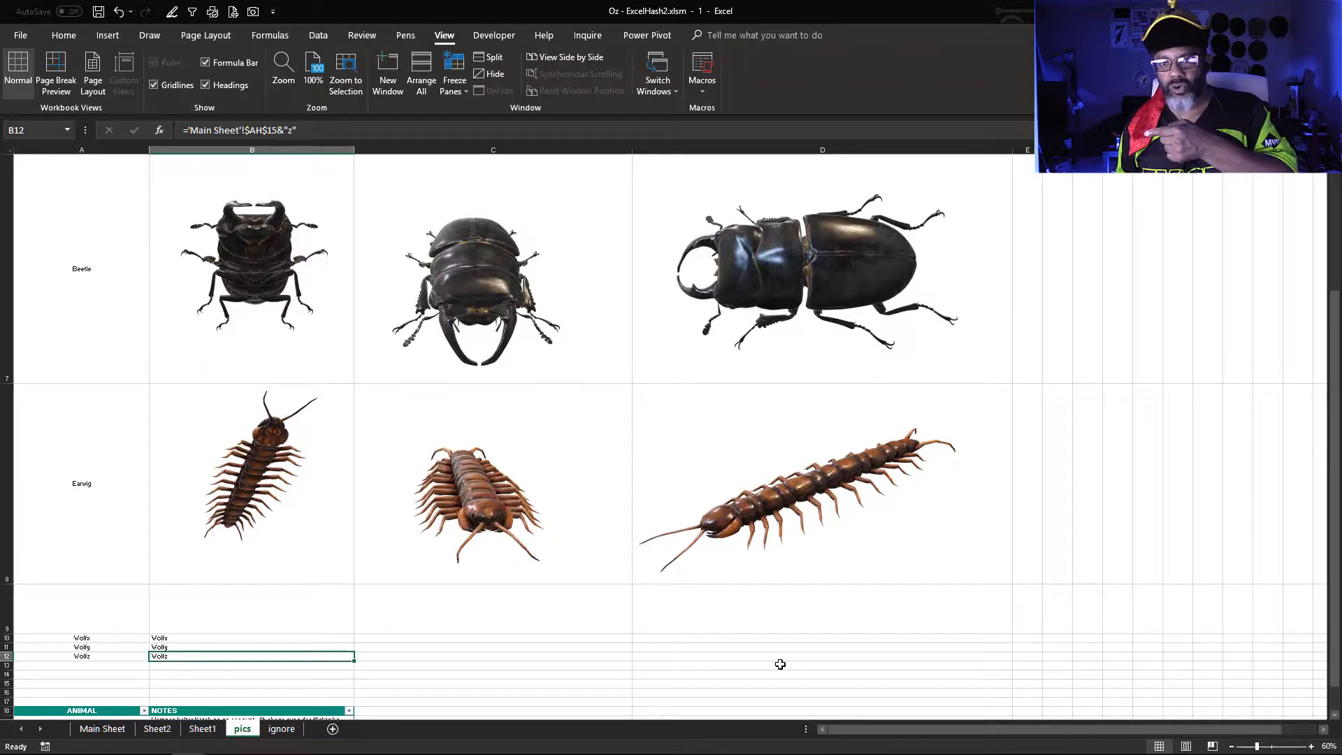
# Step: Rotate the wolf 3D model in column Z of the pics sheet to a side view with its head facing left
pyautogui.scroll(-1, 527, 621)
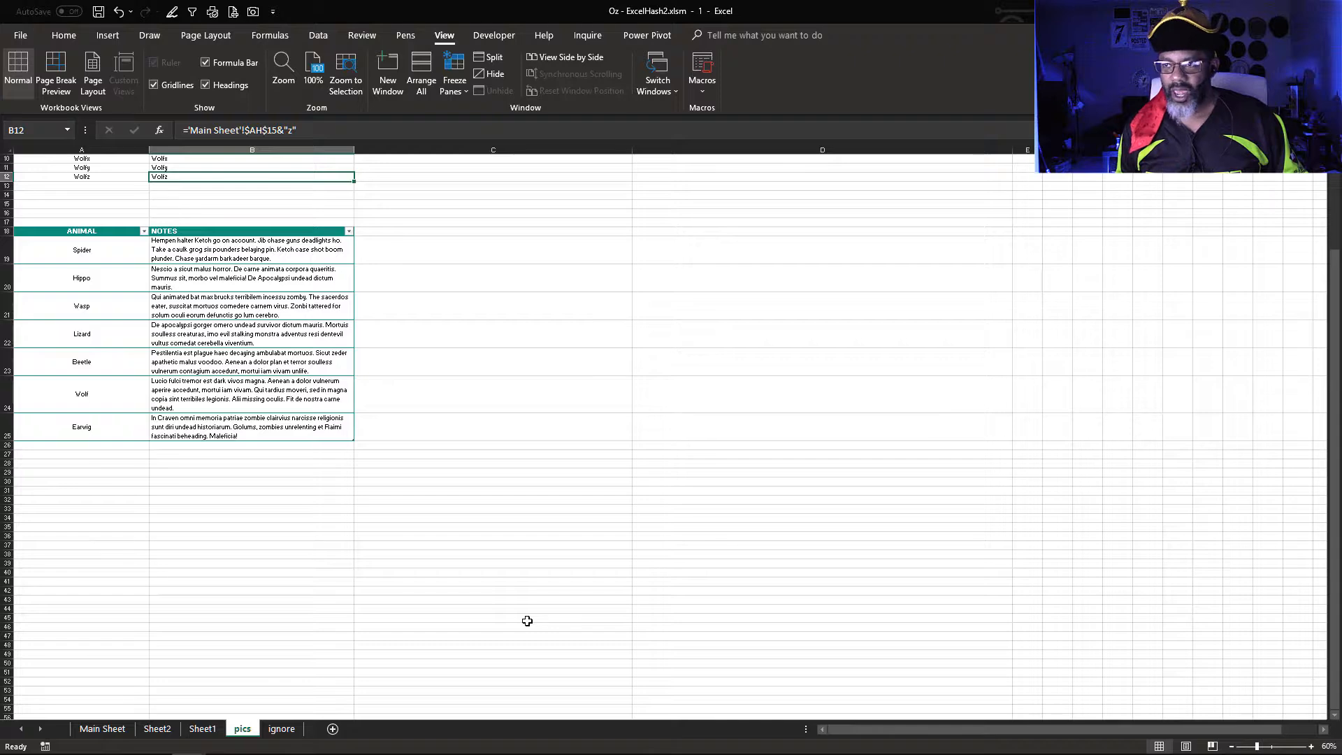
pyautogui.scroll(3, 526, 620)
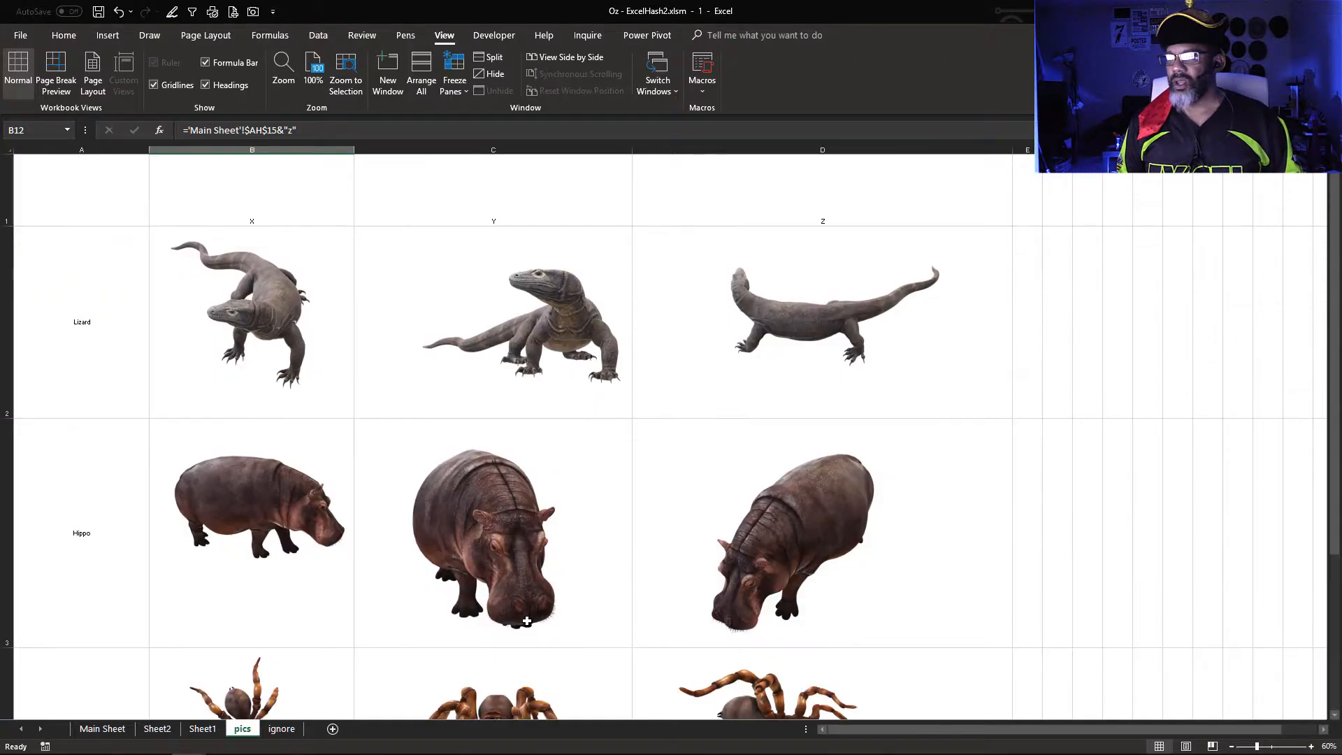
pyautogui.scroll(-1, 527, 621)
pyautogui.scroll(-1, 526, 622)
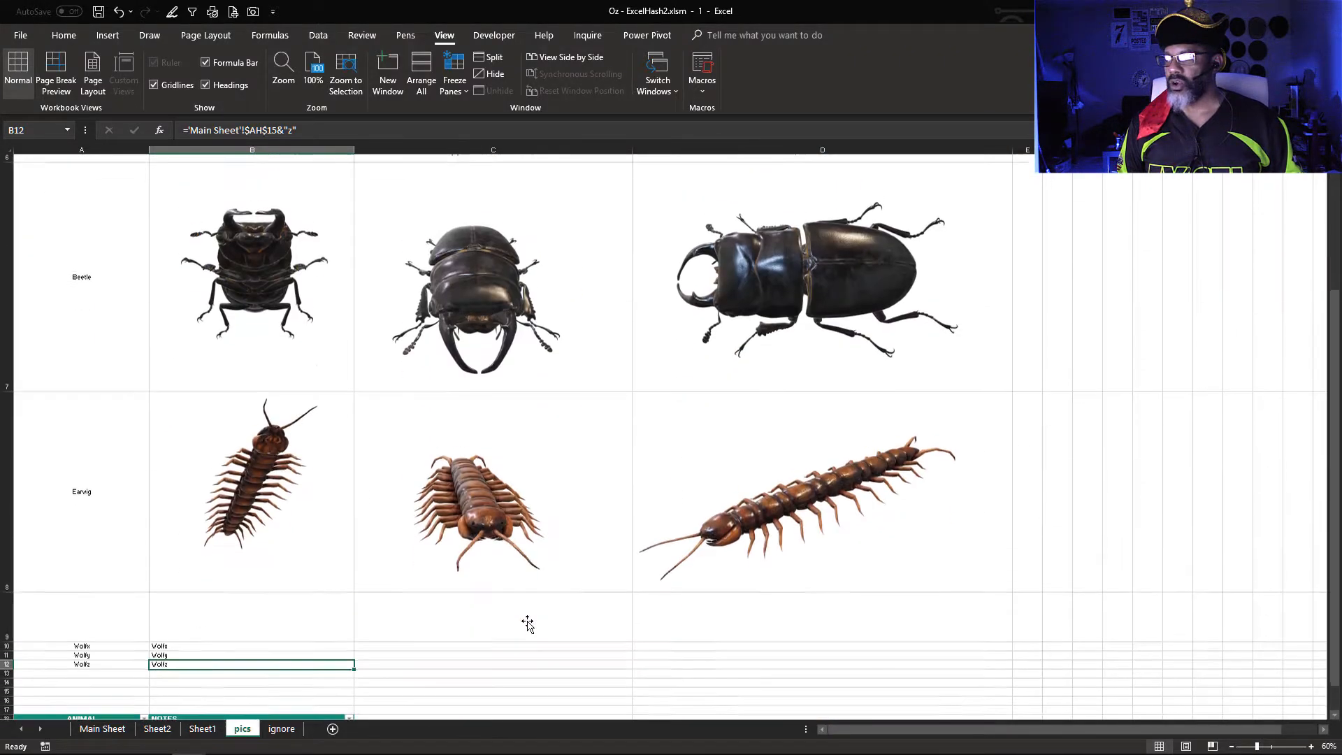
pyautogui.scroll(1, 527, 621)
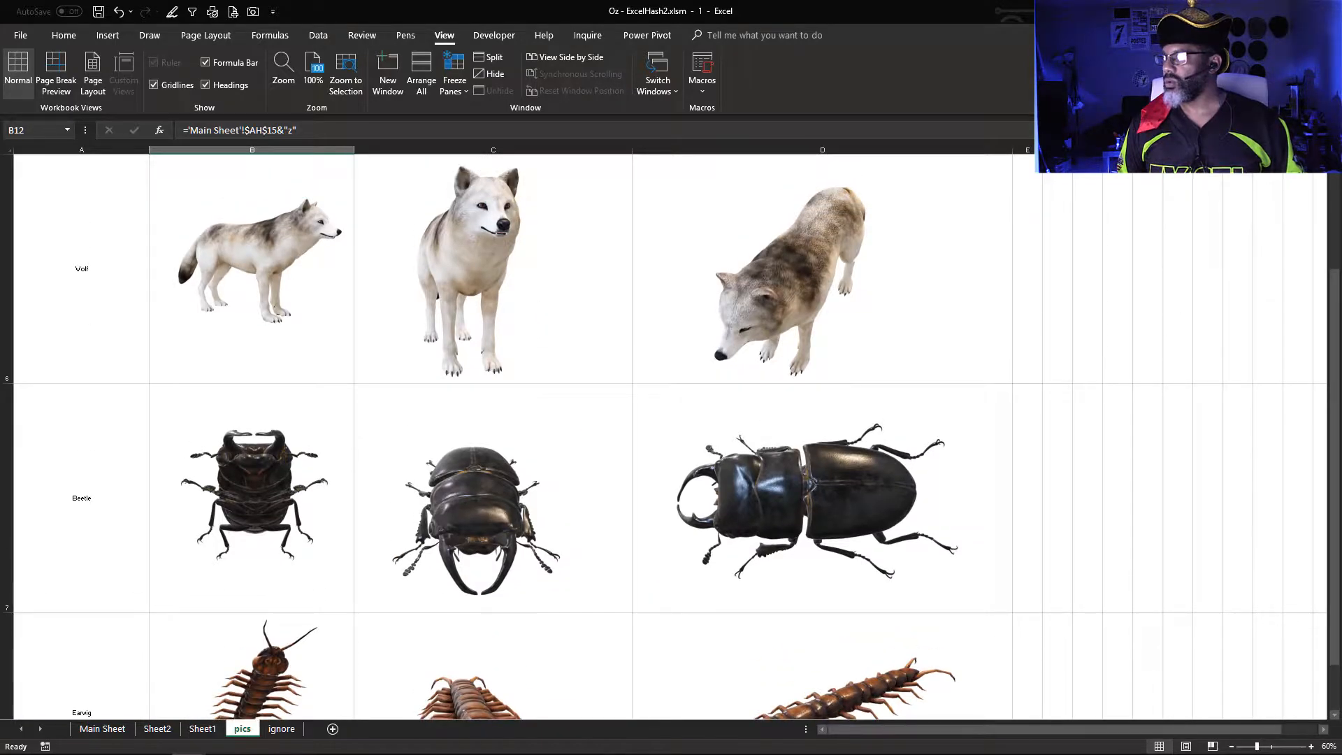
pyautogui.scroll(1, 786, 539)
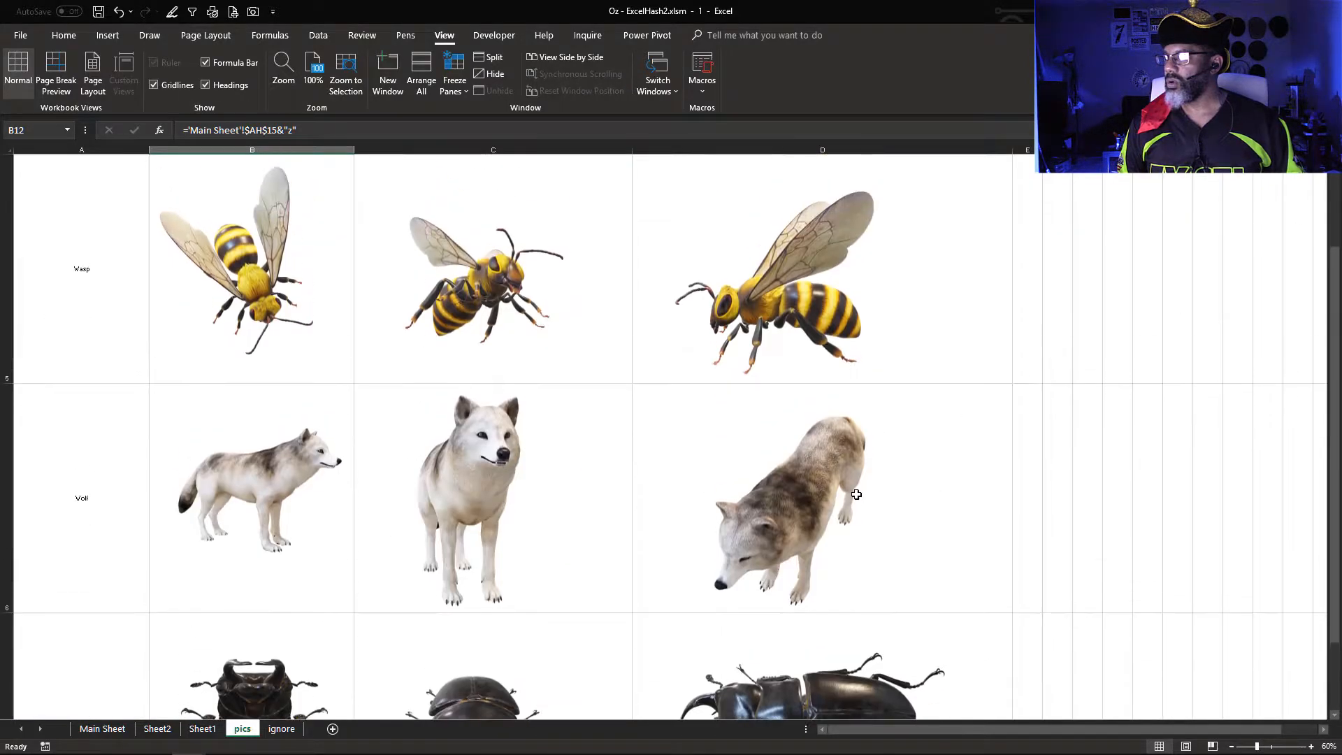
pyautogui.click(786, 540)
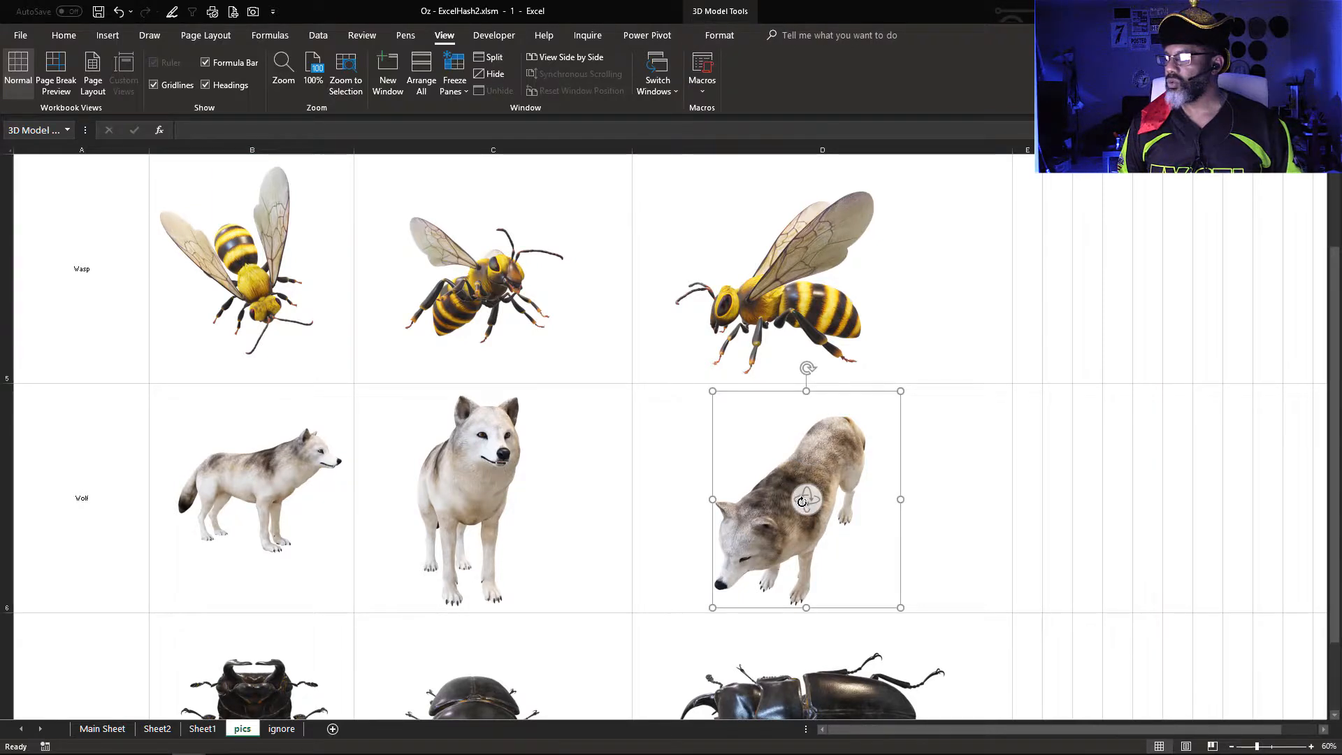
pyautogui.moveTo(802, 498); pyautogui.dragTo(765, 461)
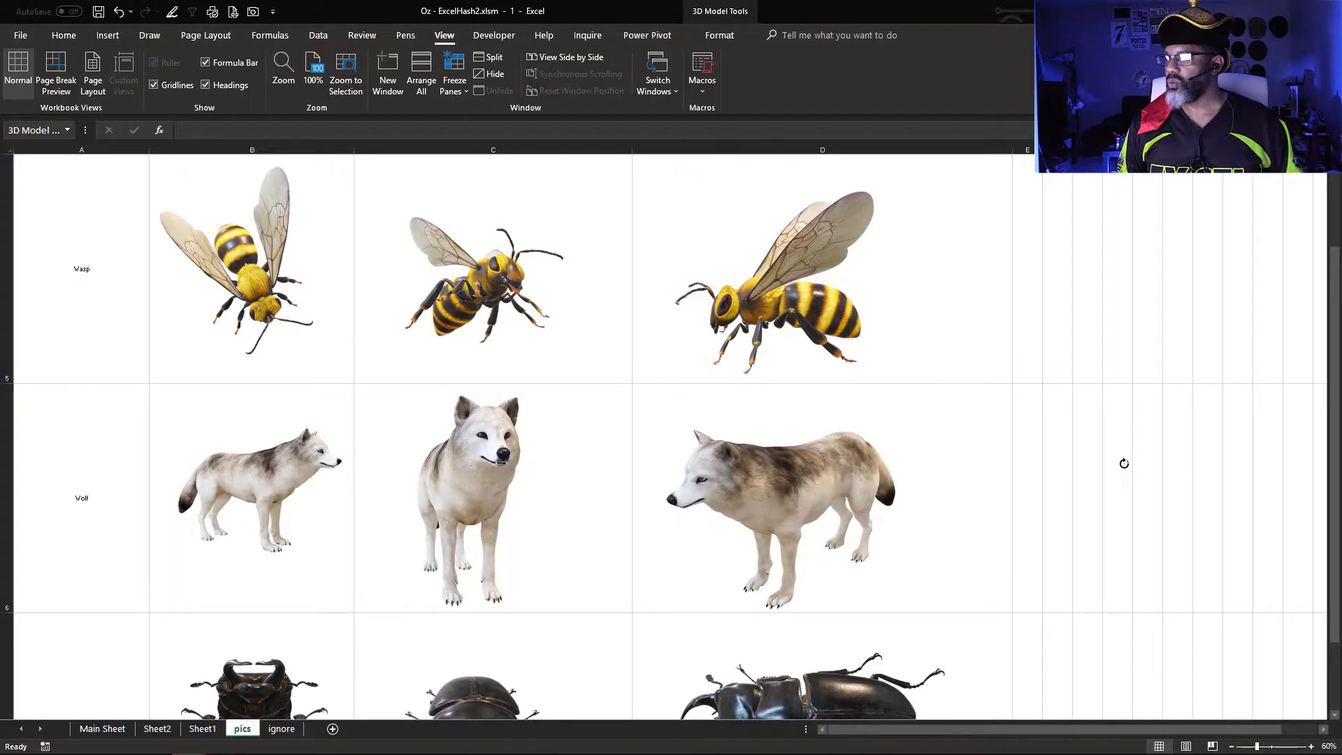
pyautogui.click(1122, 464)
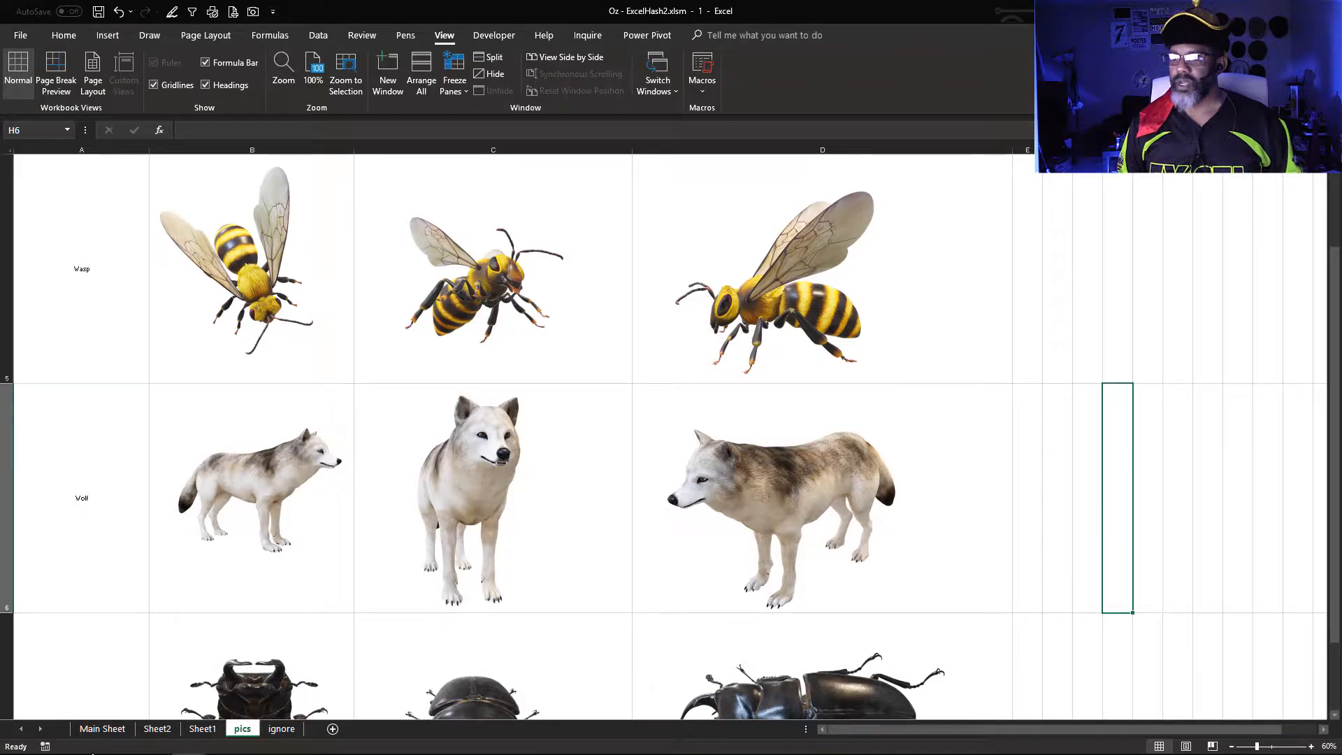
# Step: Return to Main Sheet and unhide the columns between A and G
pyautogui.click(98, 729)
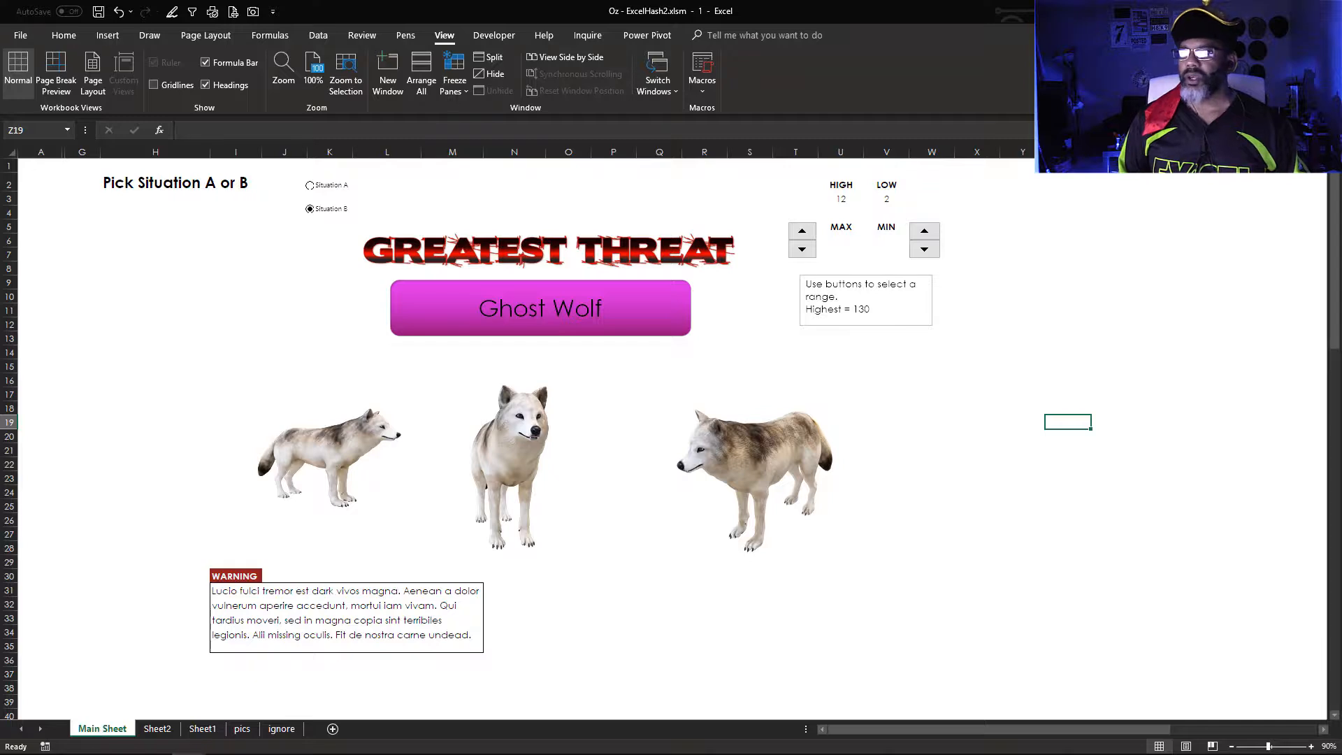
pyautogui.moveTo(40, 151); pyautogui.dragTo(76, 151)
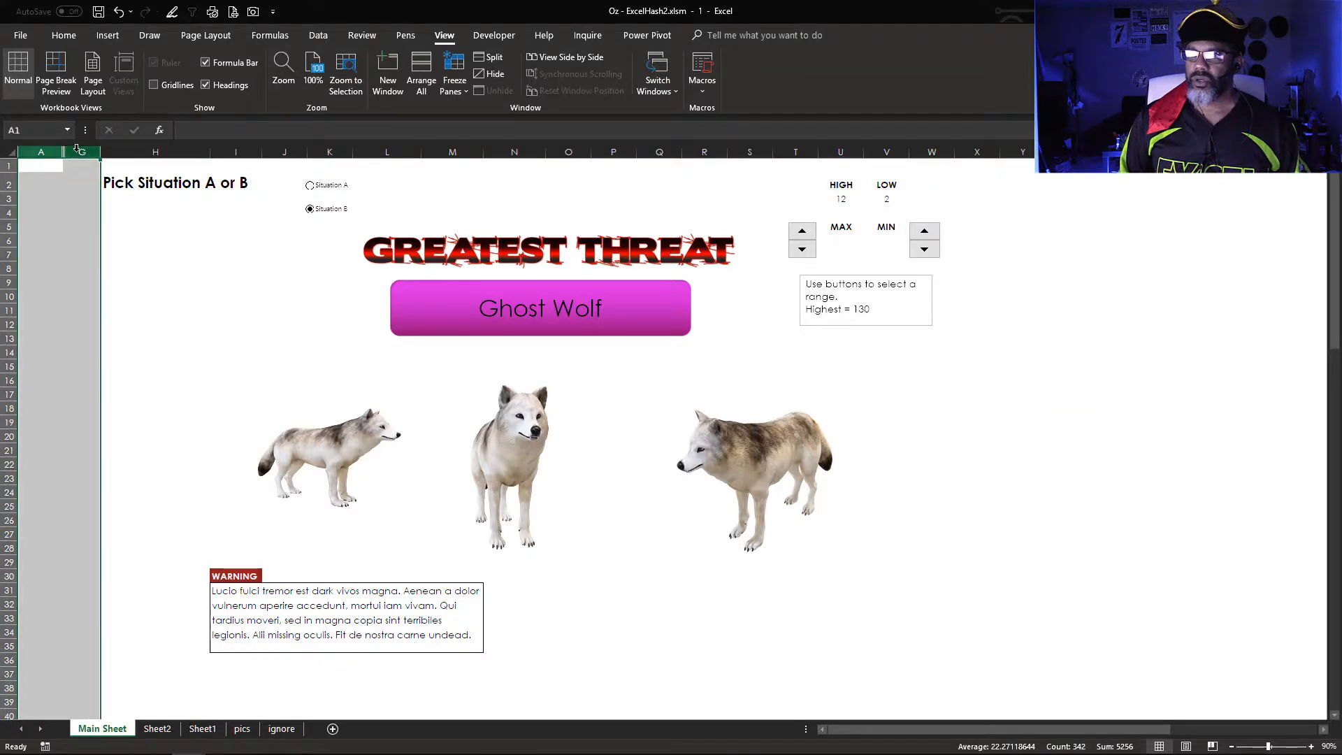
pyautogui.rightClick(77, 151)
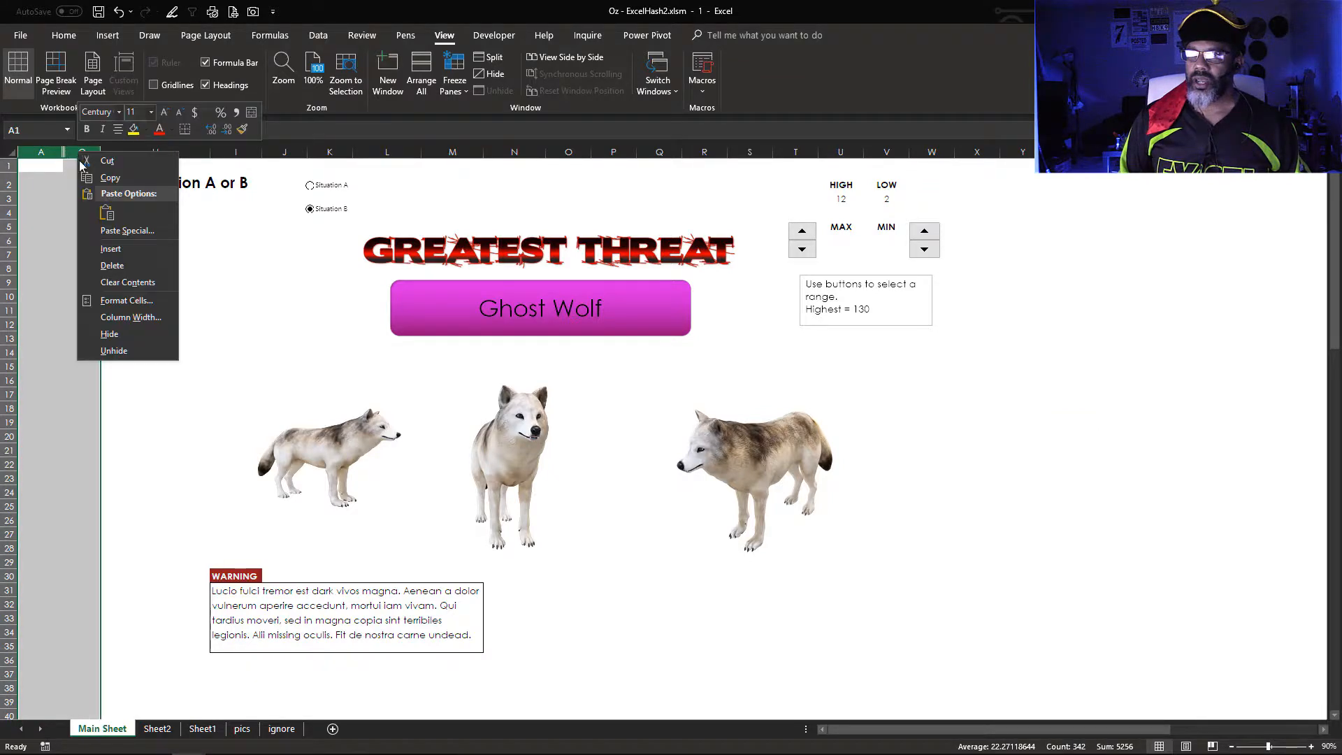
pyautogui.click(107, 350)
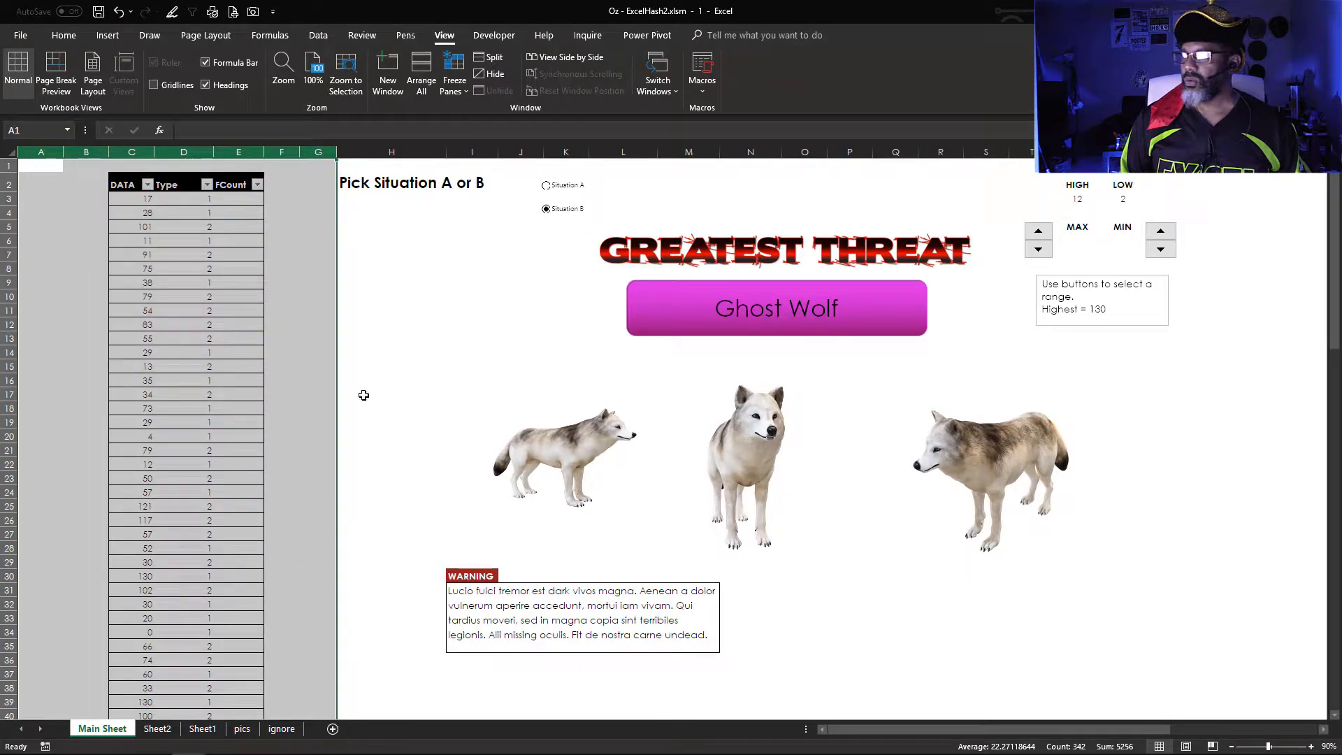
# Step: Examine the DATA, Type and FCount columns of the revealed table, including the FCount formula
pyautogui.click(230, 417)
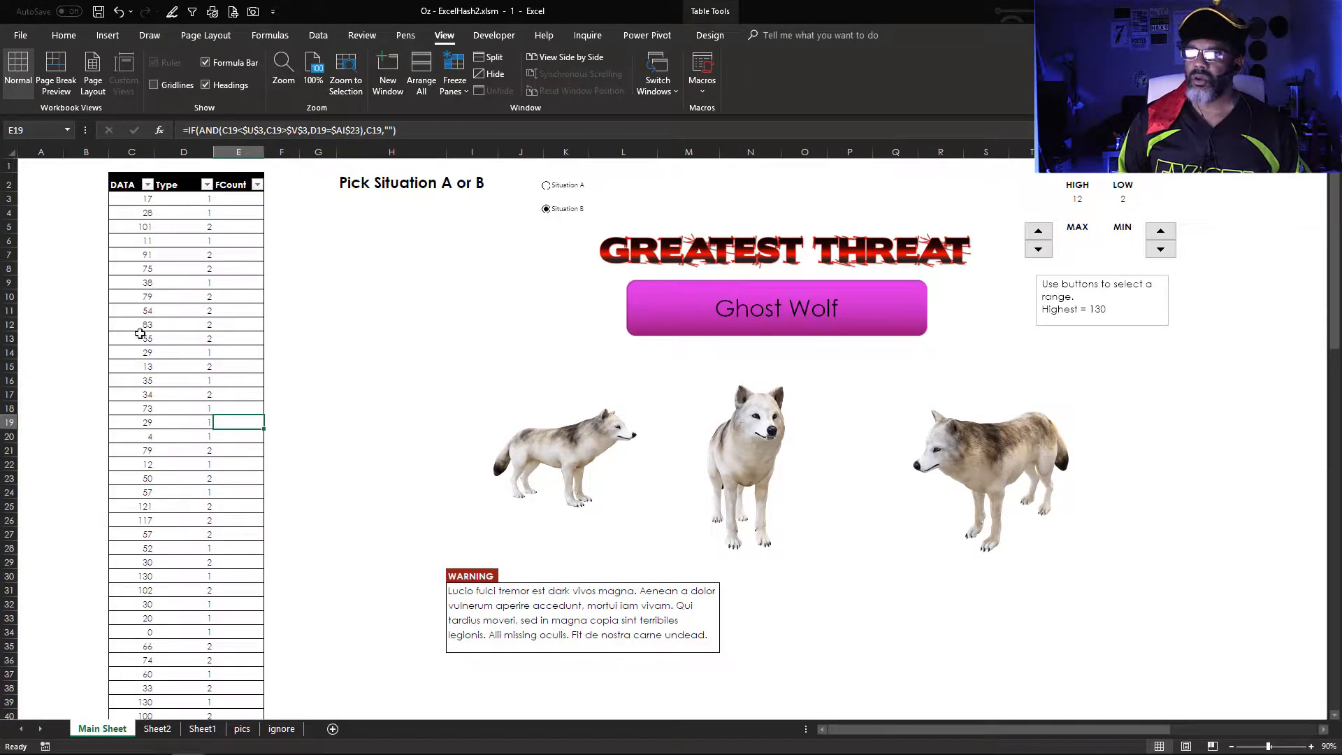
pyautogui.click(127, 229)
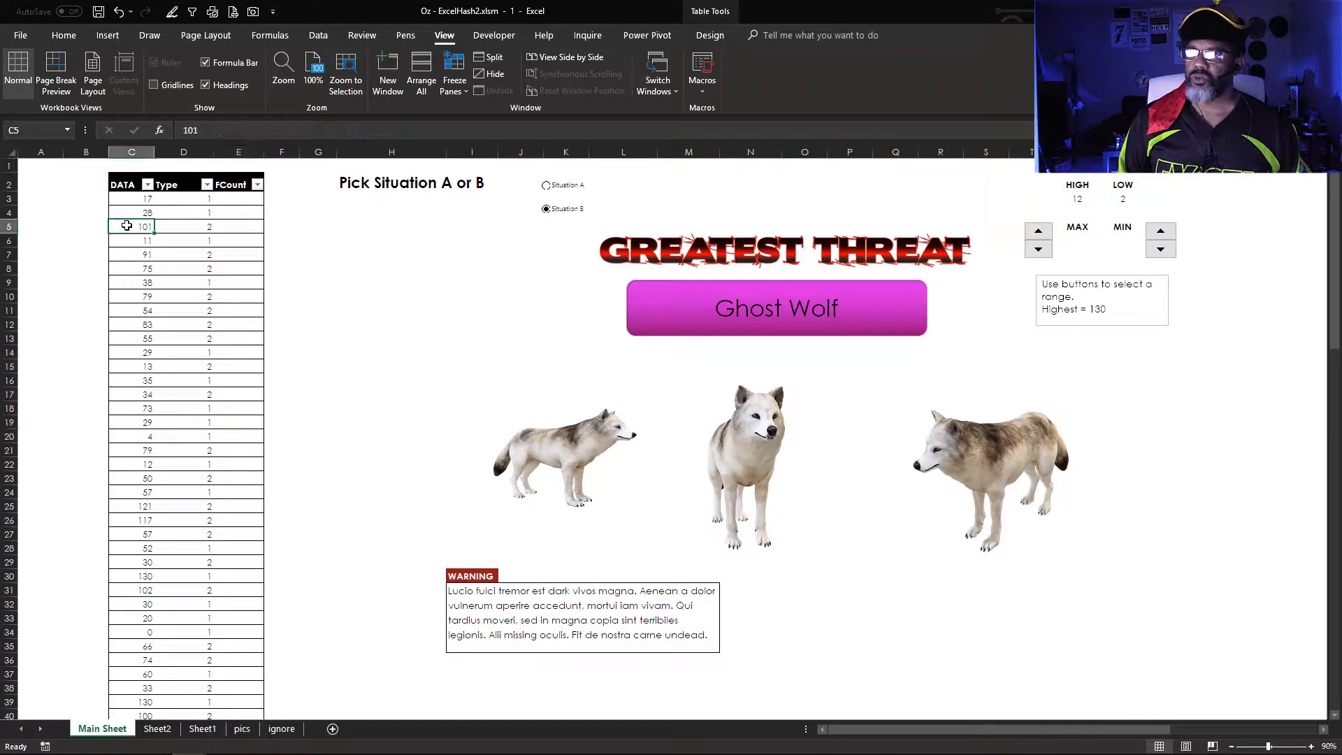
pyautogui.click(183, 228)
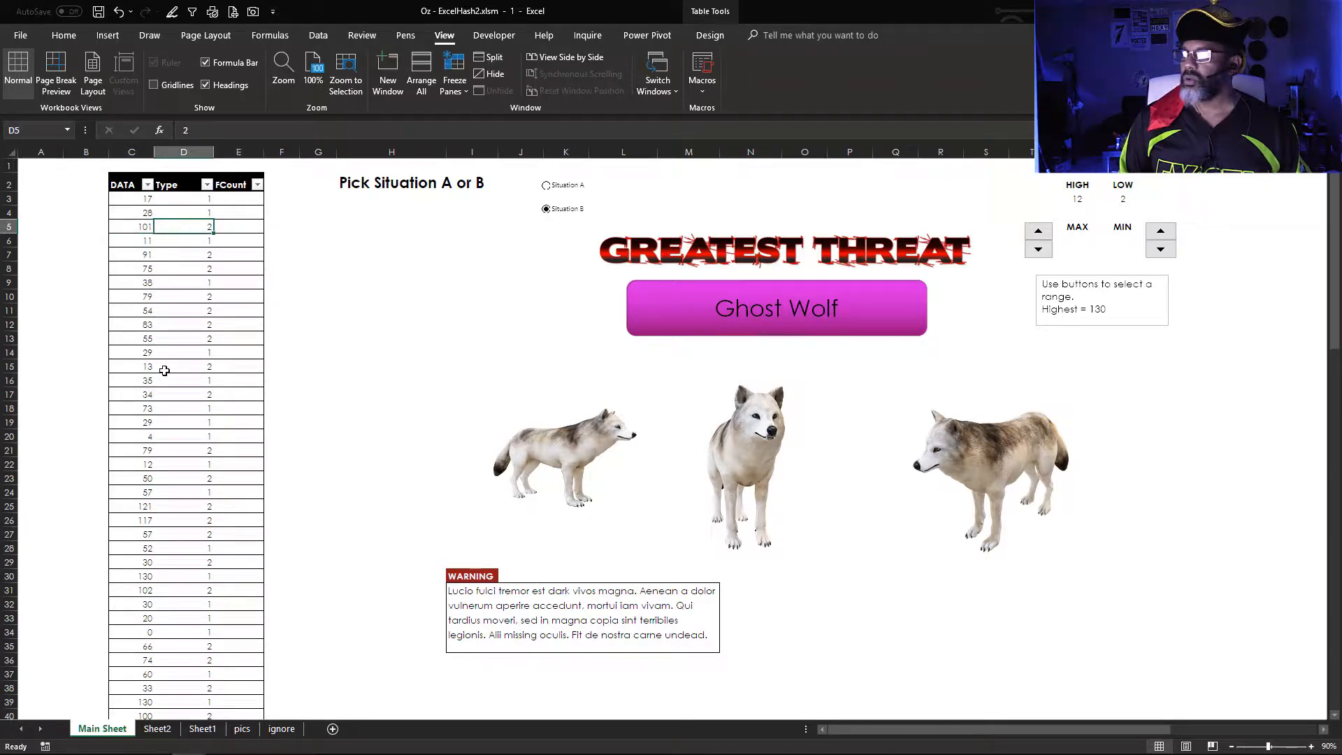
pyautogui.scroll(-13, 165, 371)
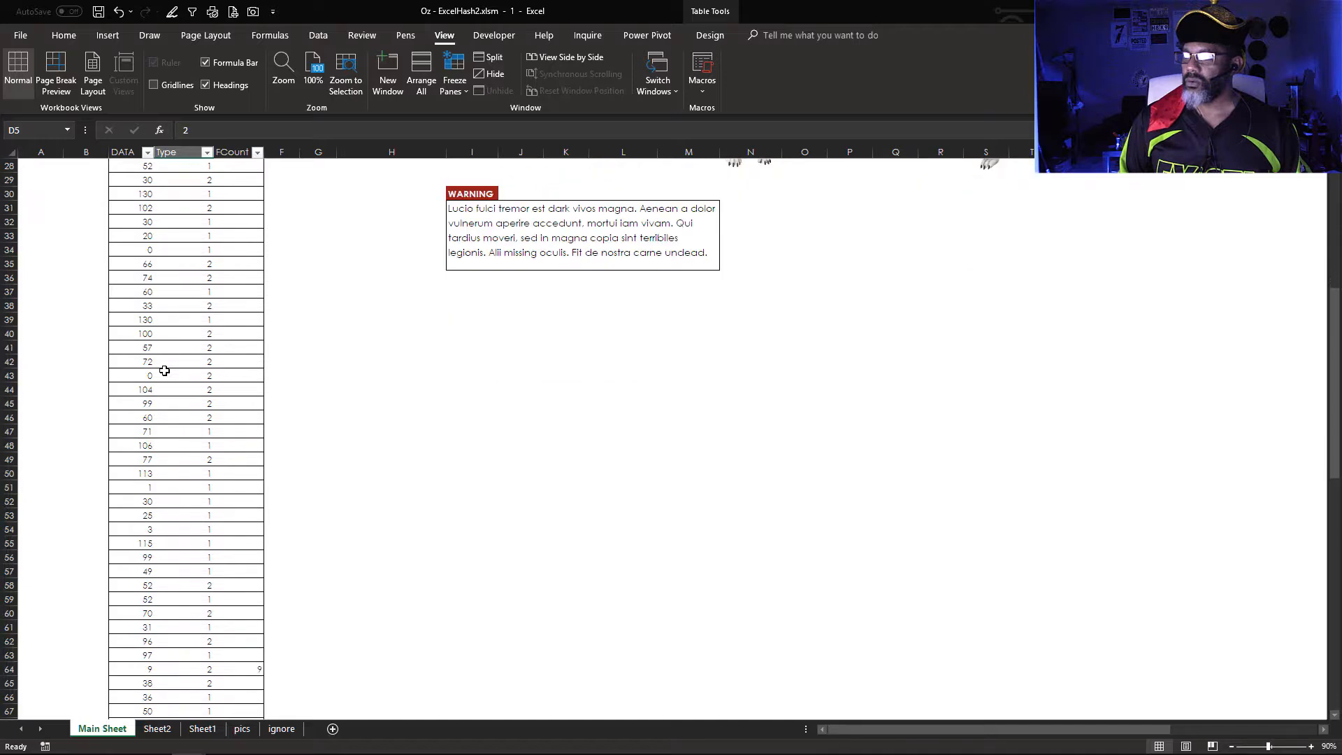
pyautogui.scroll(-2, 164, 371)
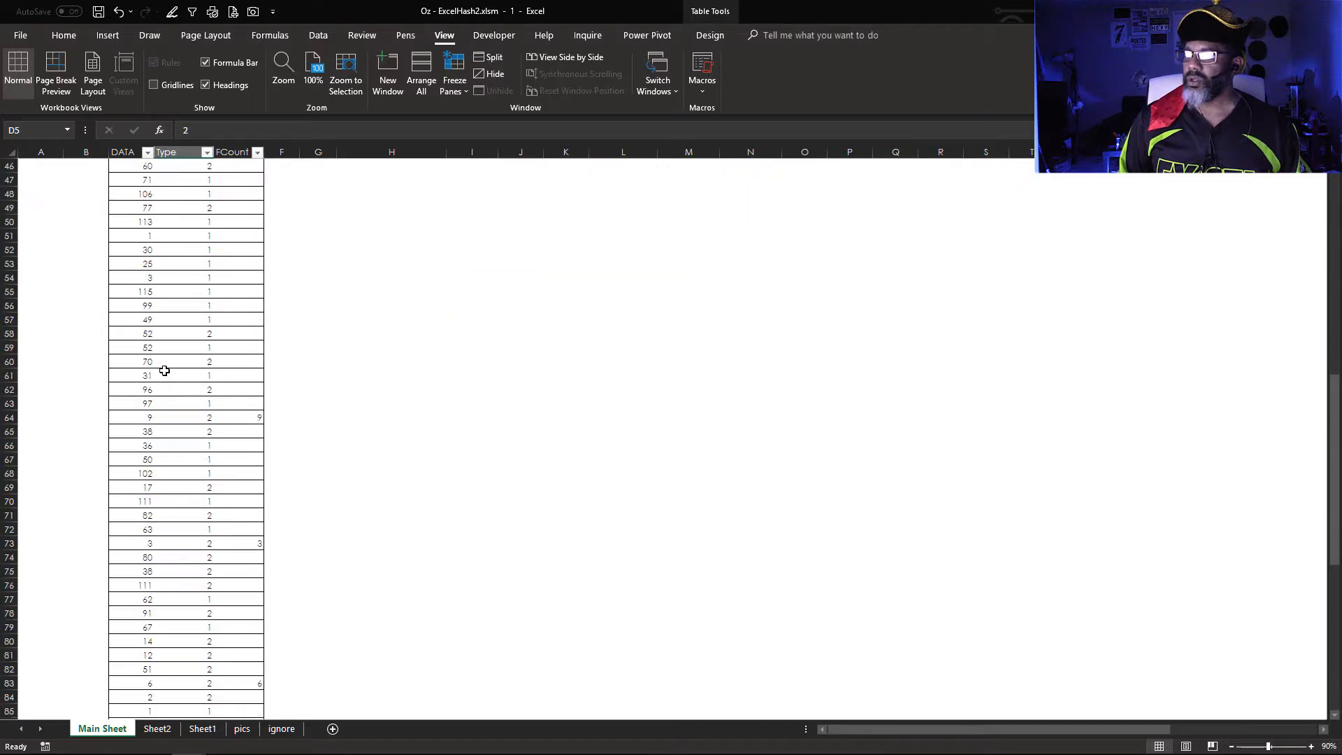
# Step: Inspect the FCount formula in E64 and look through the table's DATA, Type and FCount values
pyautogui.click(244, 418)
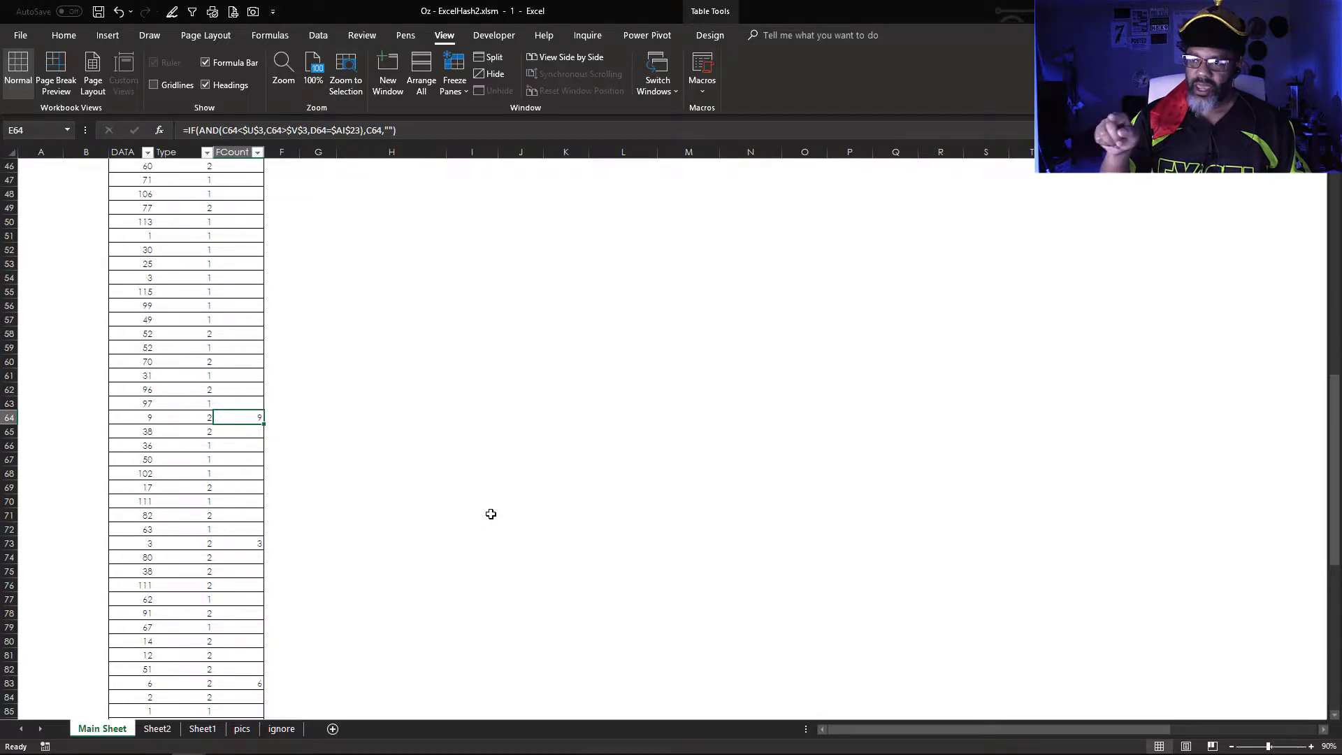
pyautogui.scroll(15, 487, 512)
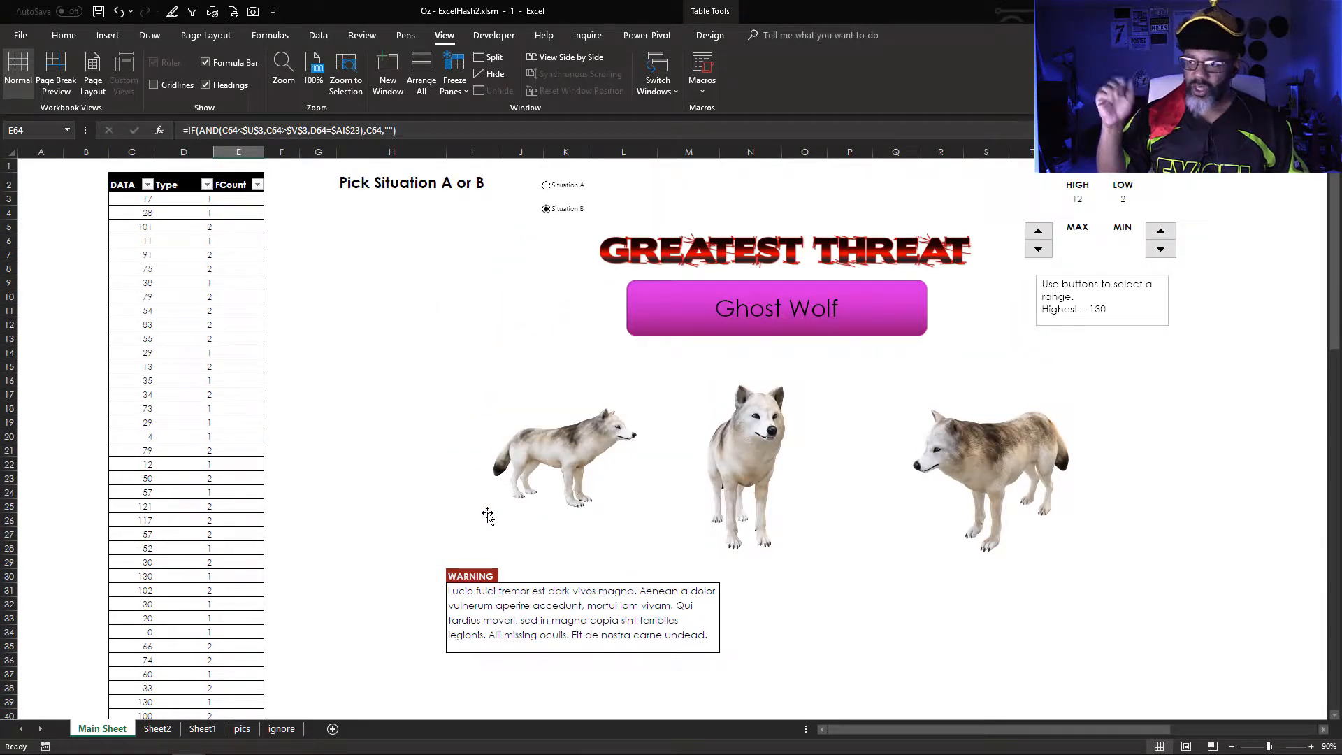
pyautogui.scroll(-4, 487, 515)
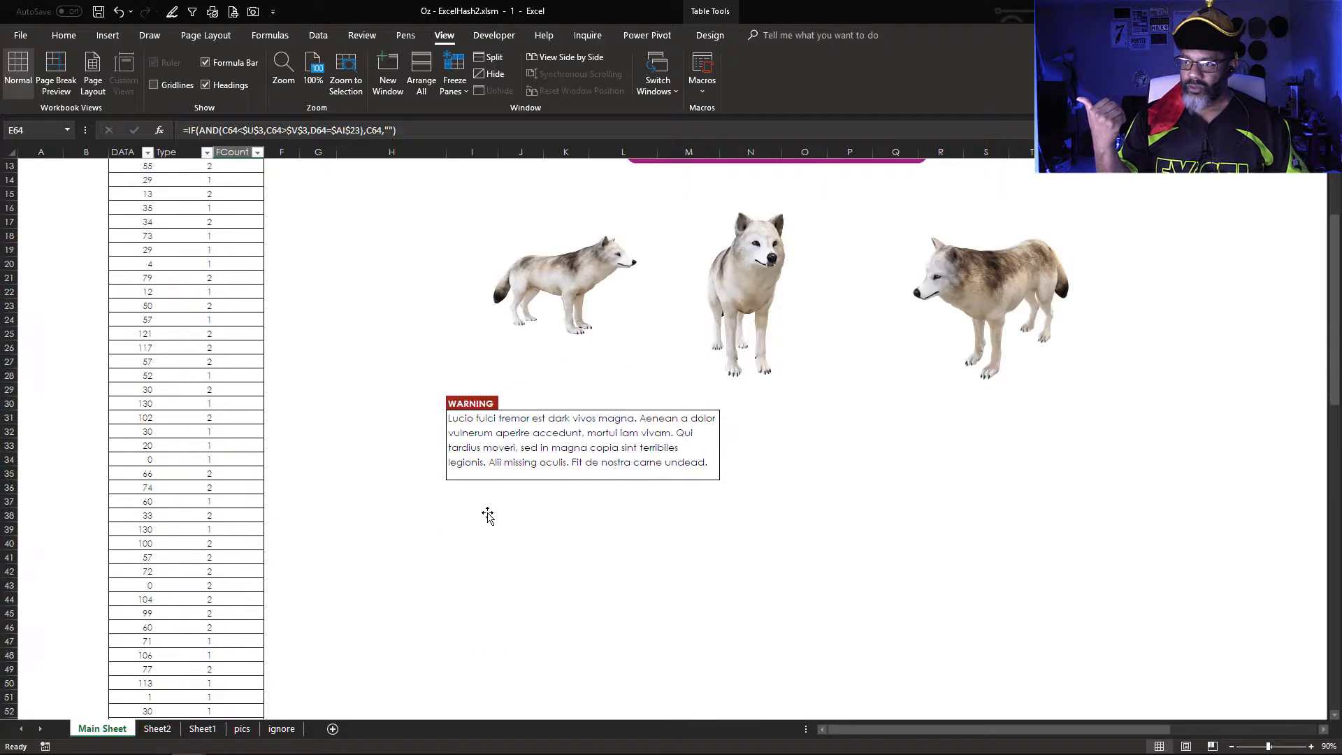
pyautogui.scroll(-14, 487, 515)
pyautogui.scroll(-2, 488, 515)
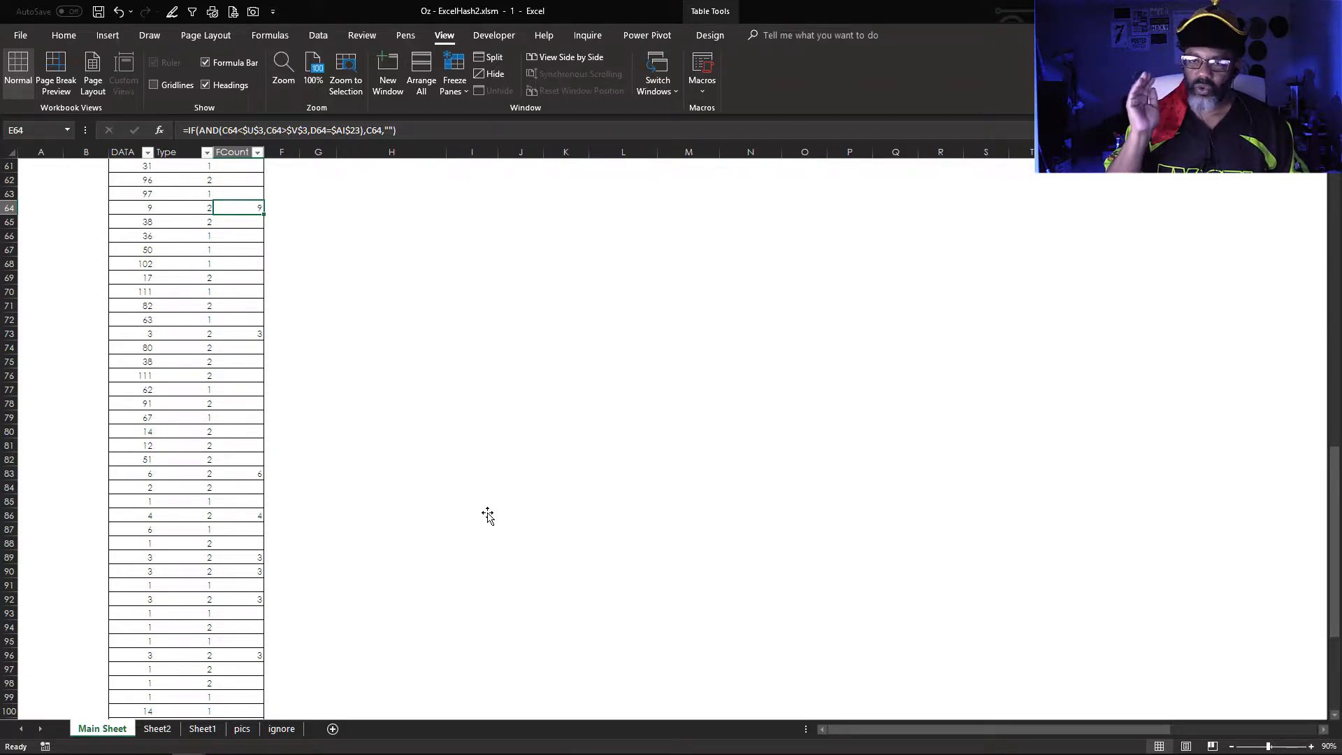
pyautogui.scroll(20, 487, 515)
# Step: Examine the Bins entries for Lizard, Spider and Wasp in the frequency table, including their formulas
pyautogui.moveTo(842, 728); pyautogui.dragTo(1025, 727)
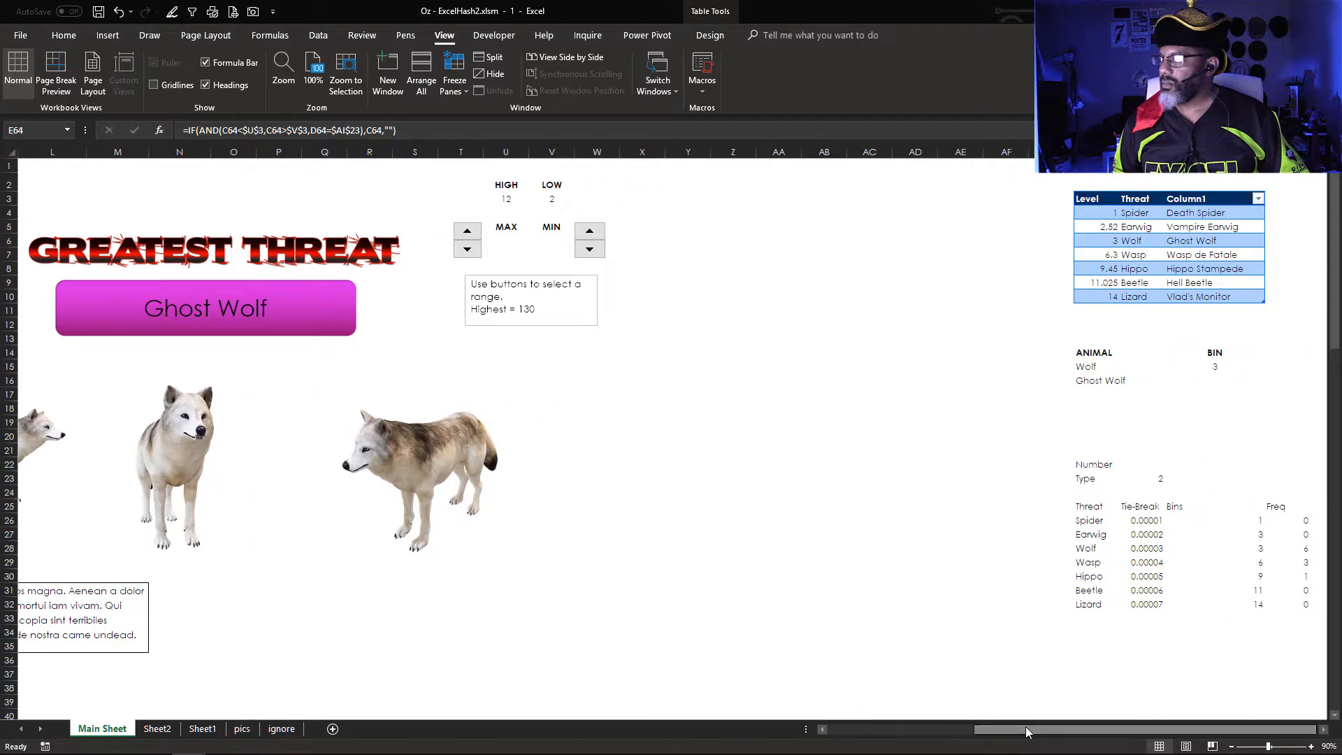
pyautogui.click(1324, 730)
pyautogui.click(1324, 729)
pyautogui.click(1324, 730)
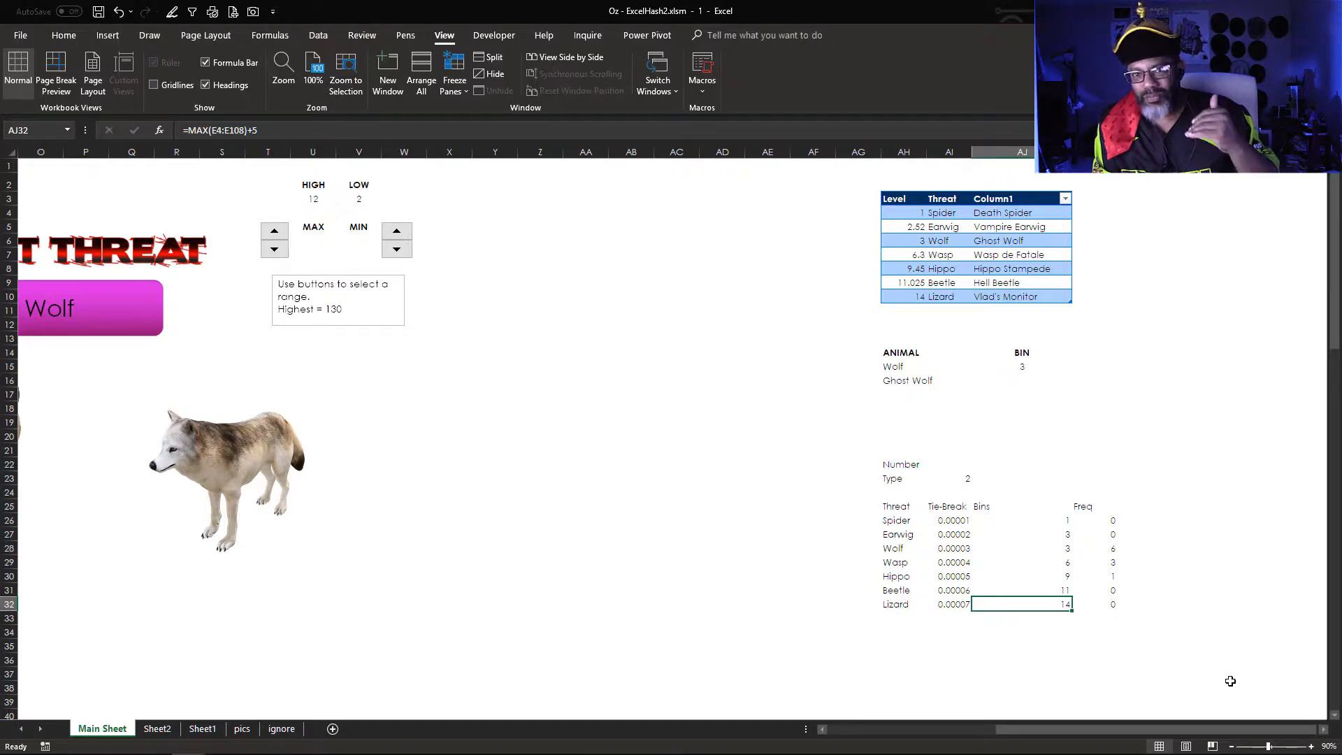
pyautogui.click(1050, 518)
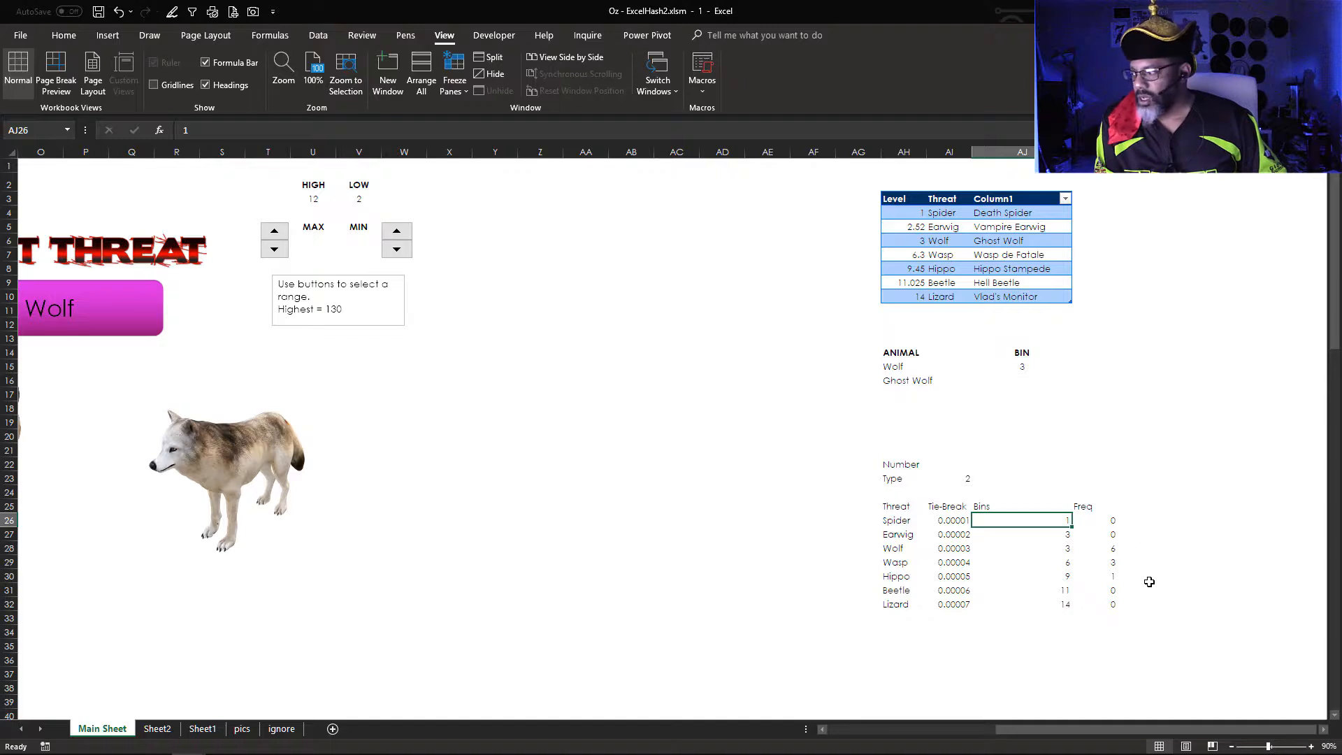
pyautogui.click(1051, 562)
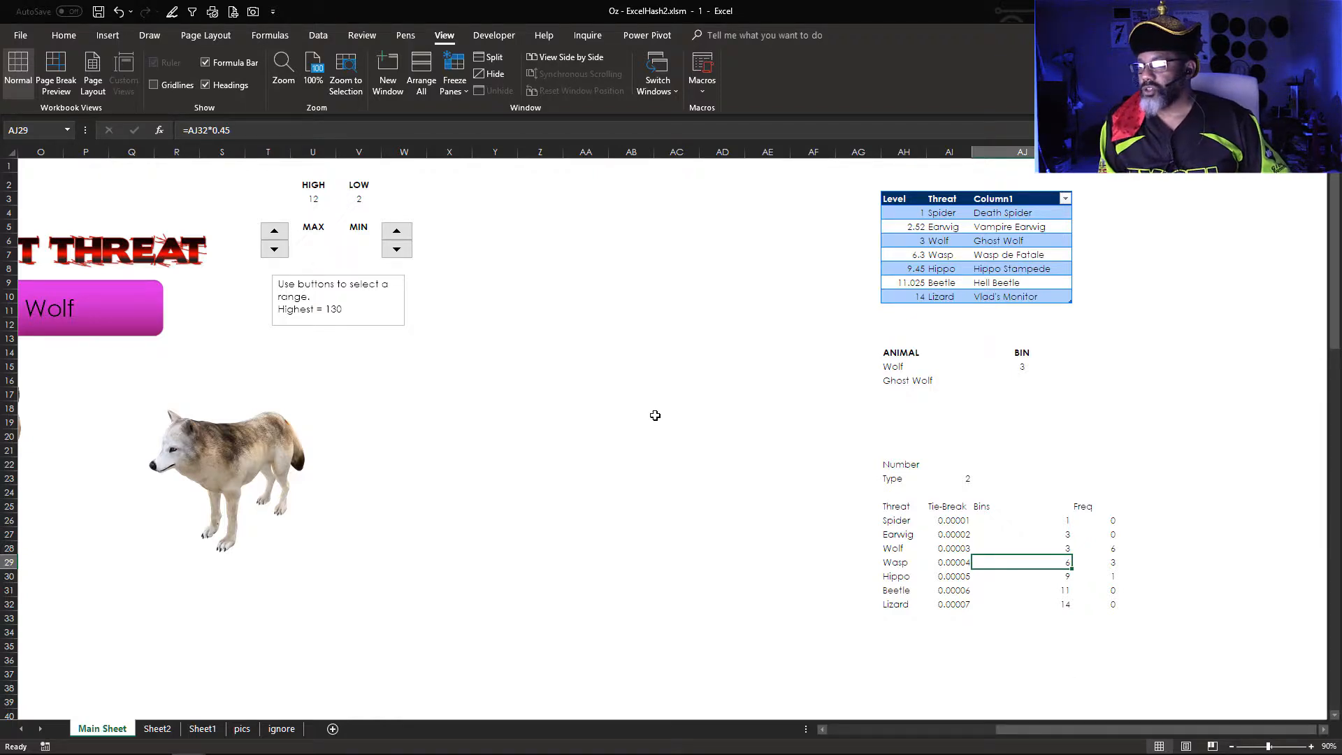
# Step: Raise the HIGH range value in increments to 28 with the MAX spinner
pyautogui.click(272, 231)
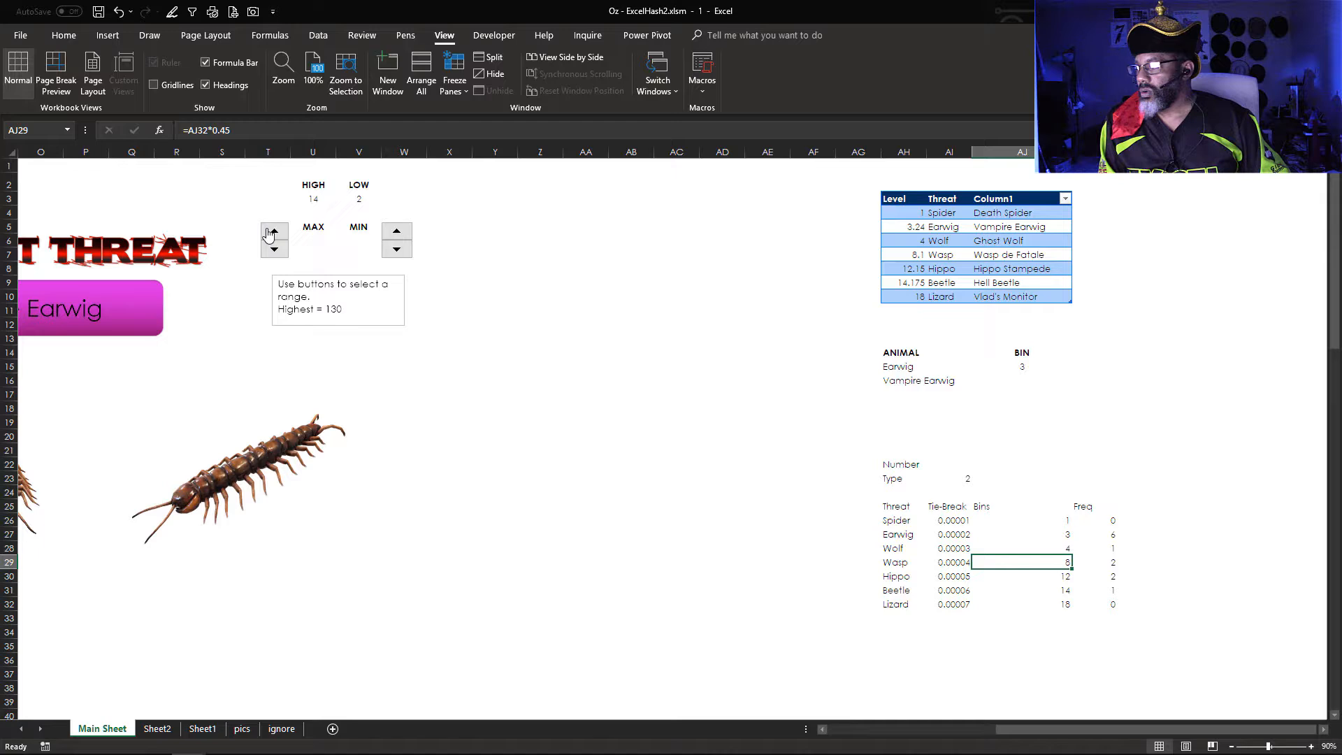
pyautogui.click(272, 231)
pyautogui.click(273, 231)
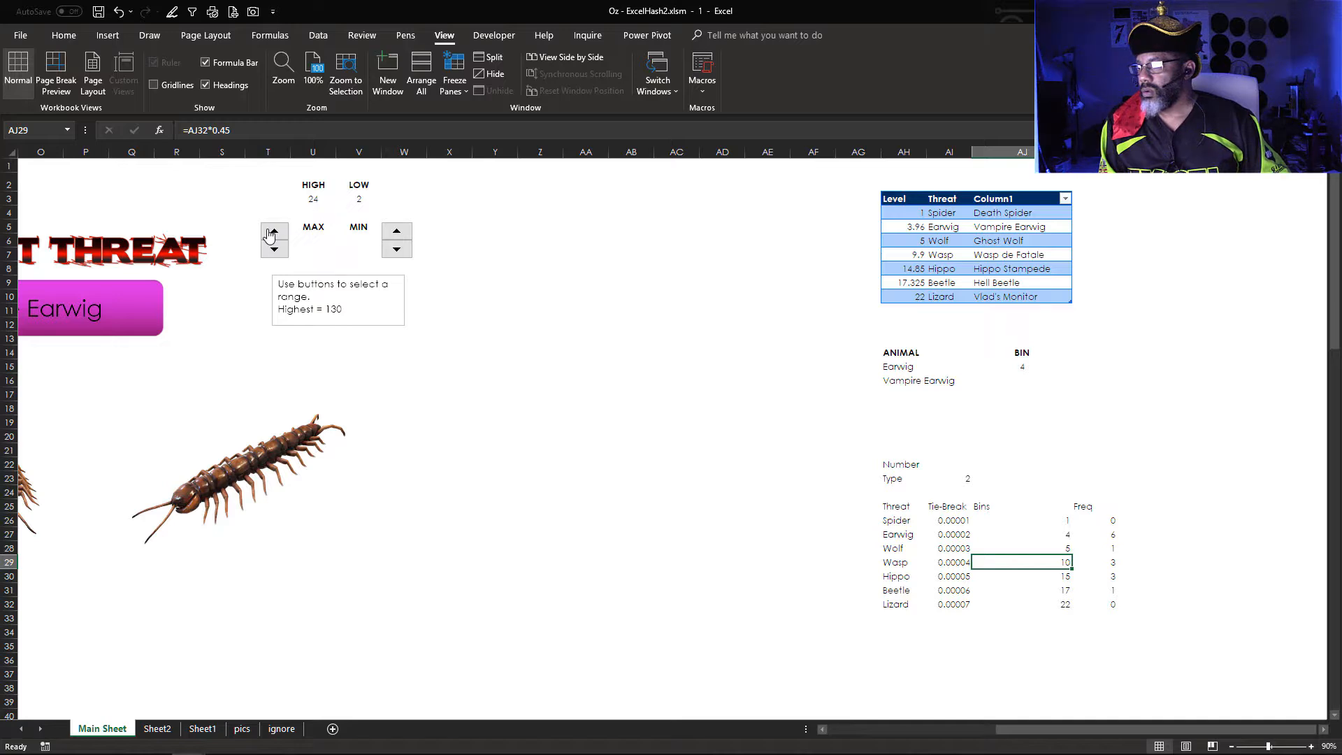
pyautogui.click(273, 231)
pyautogui.click(273, 232)
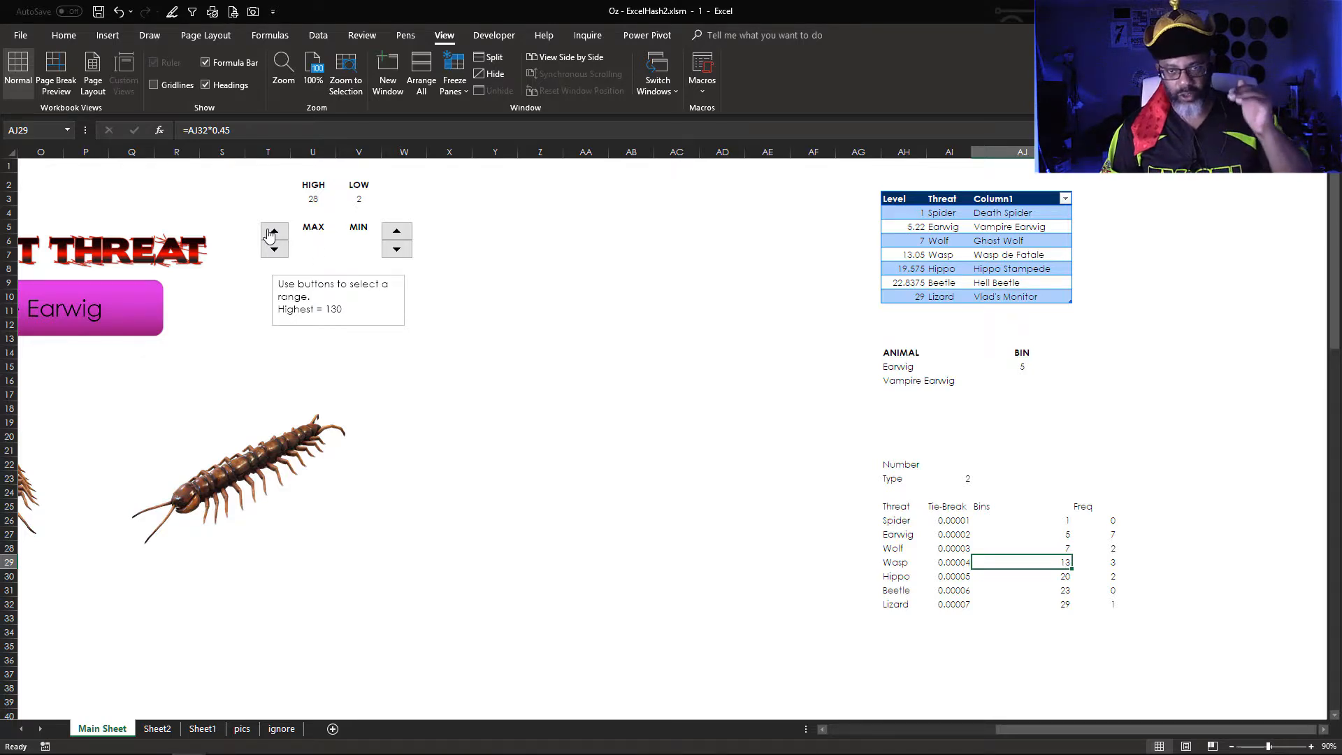
# Step: Set the HIGH value in U3 to 52 and raise the LOW value to 4
pyautogui.click(309, 200)
pyautogui.write('52')
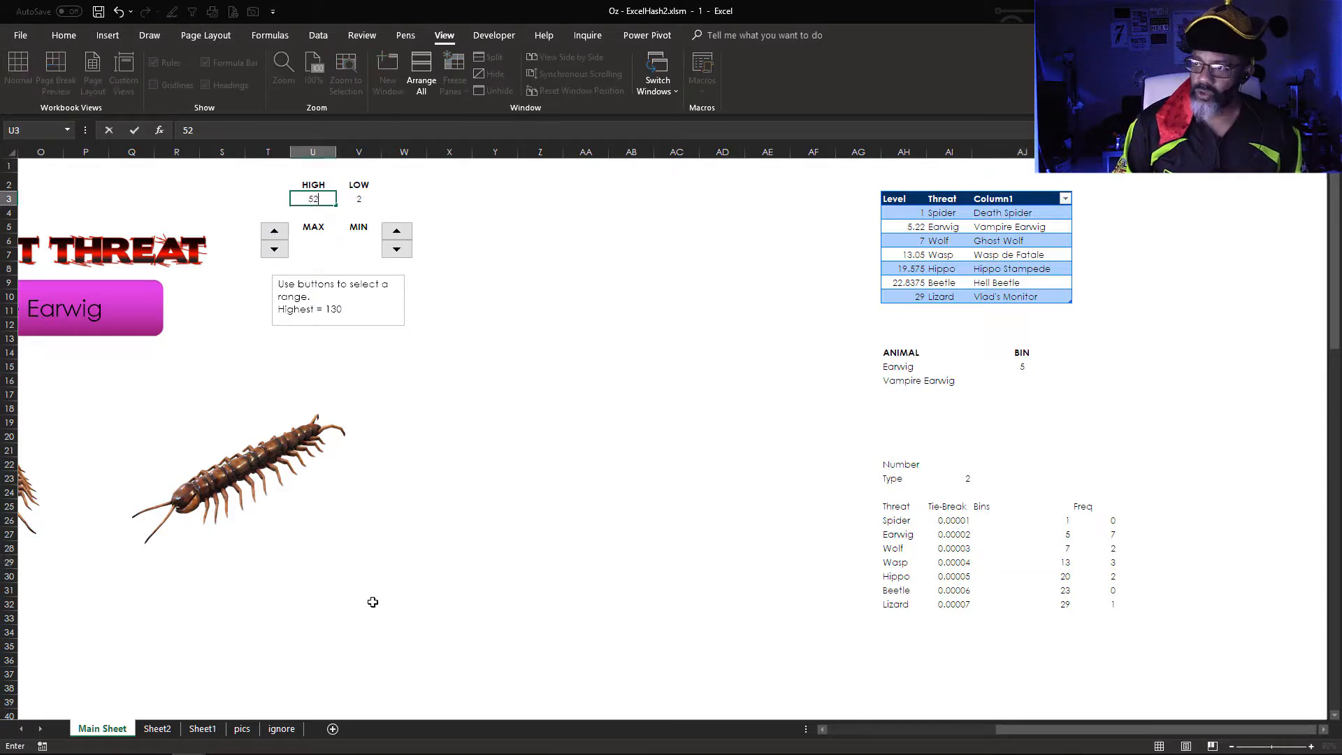
pyautogui.press('Tab')
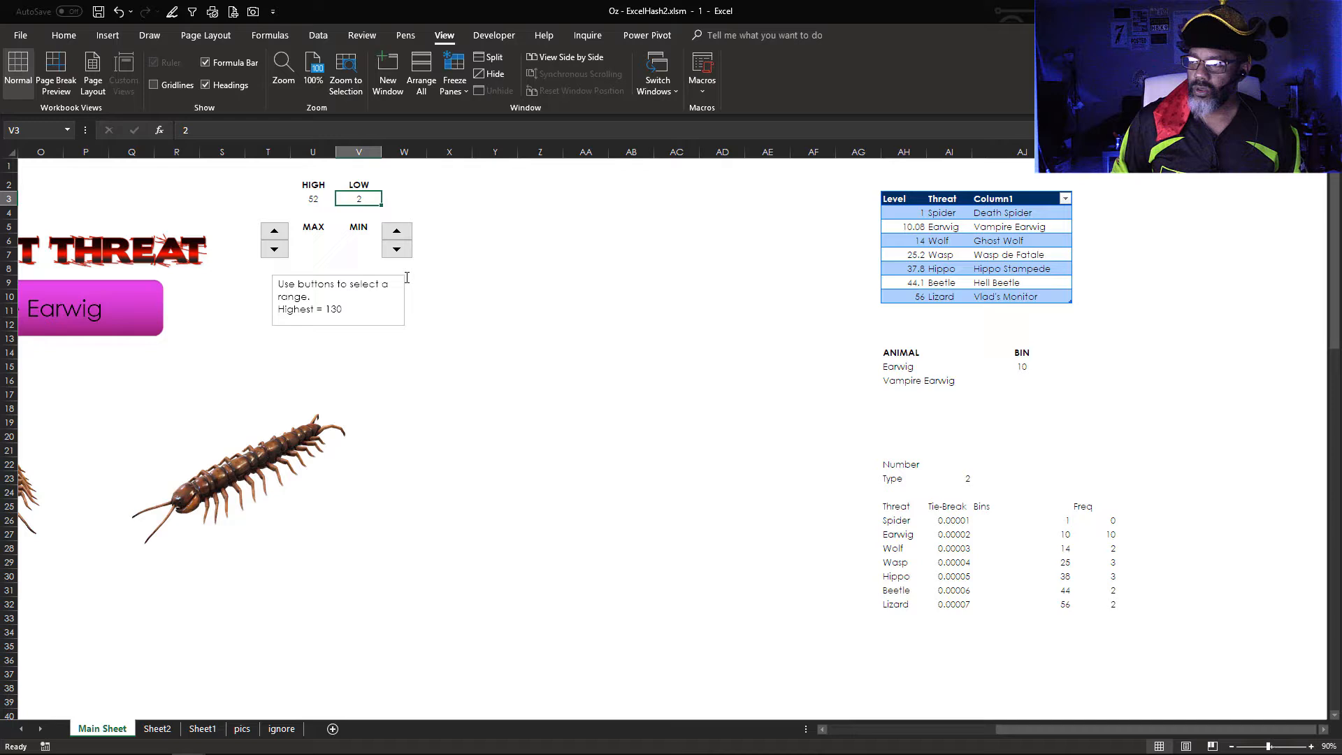
pyautogui.click(396, 231)
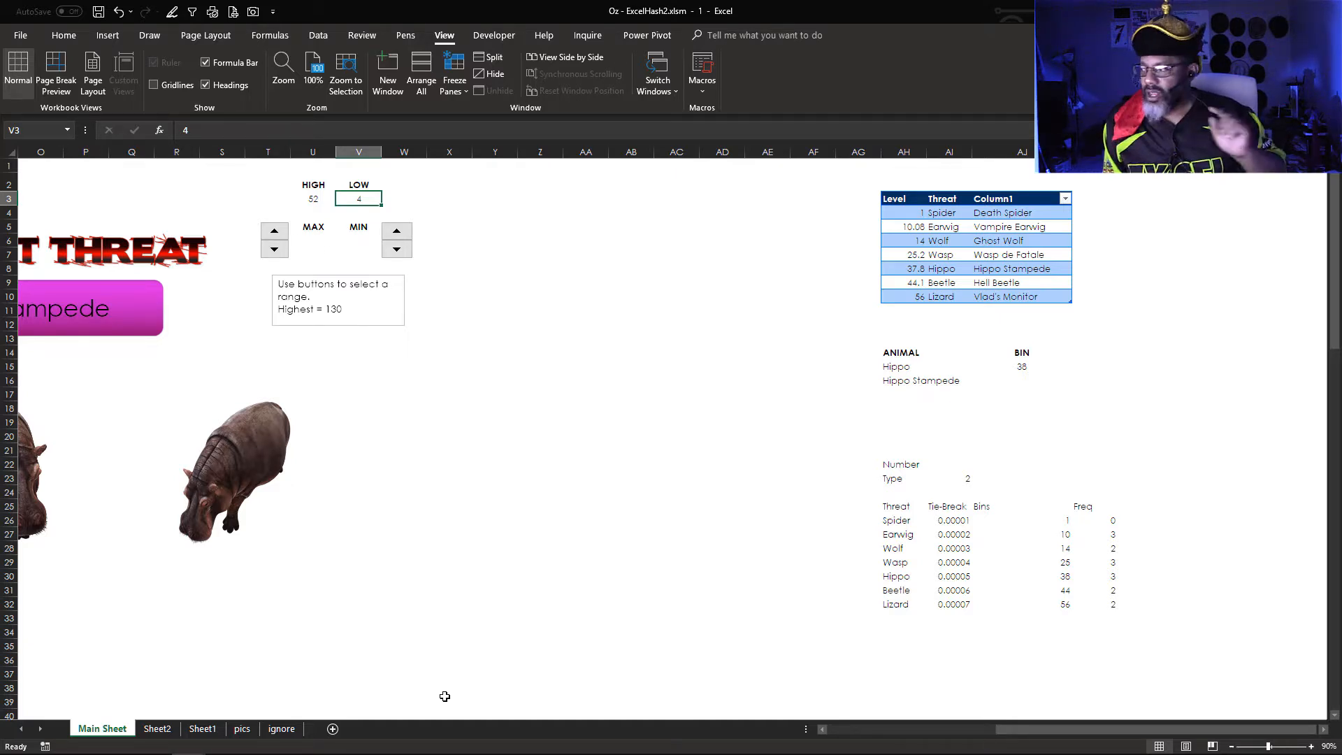
# Step: Examine the FREQUENCY array formula in AK26 with its referenced ranges, and the INDEX/MATCH formula under BIN in AJ15
pyautogui.moveTo(1049, 728); pyautogui.dragTo(890, 659)
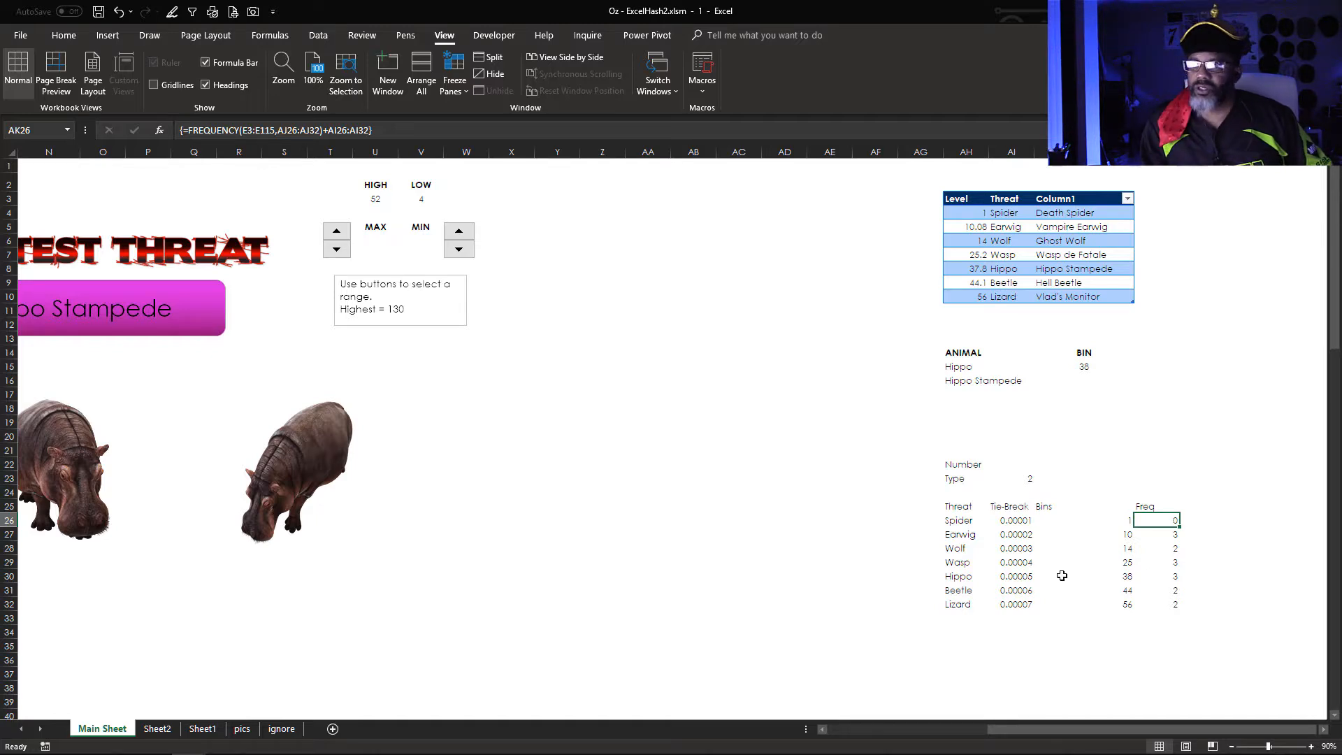
pyautogui.click(313, 131)
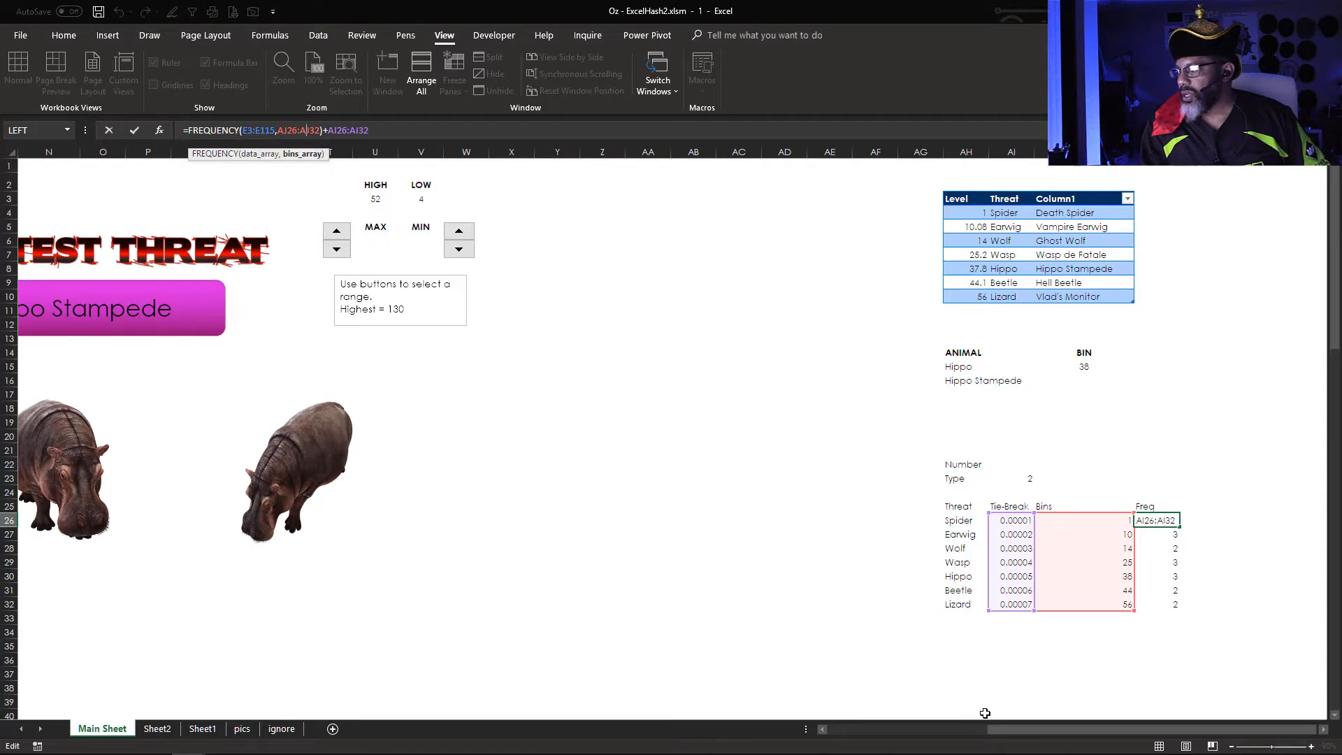
pyautogui.moveTo(990, 729); pyautogui.dragTo(828, 731)
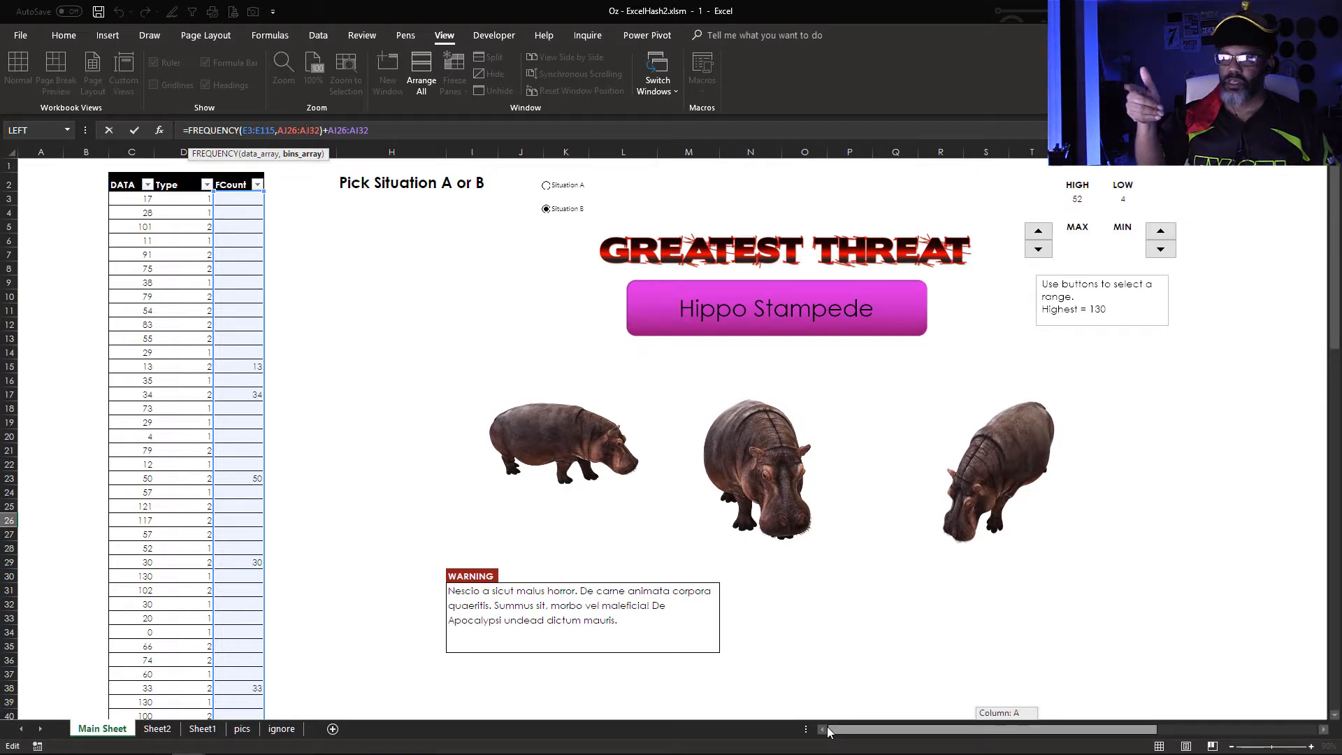
pyautogui.hotkey('ctrl', 'shift', 'Return')
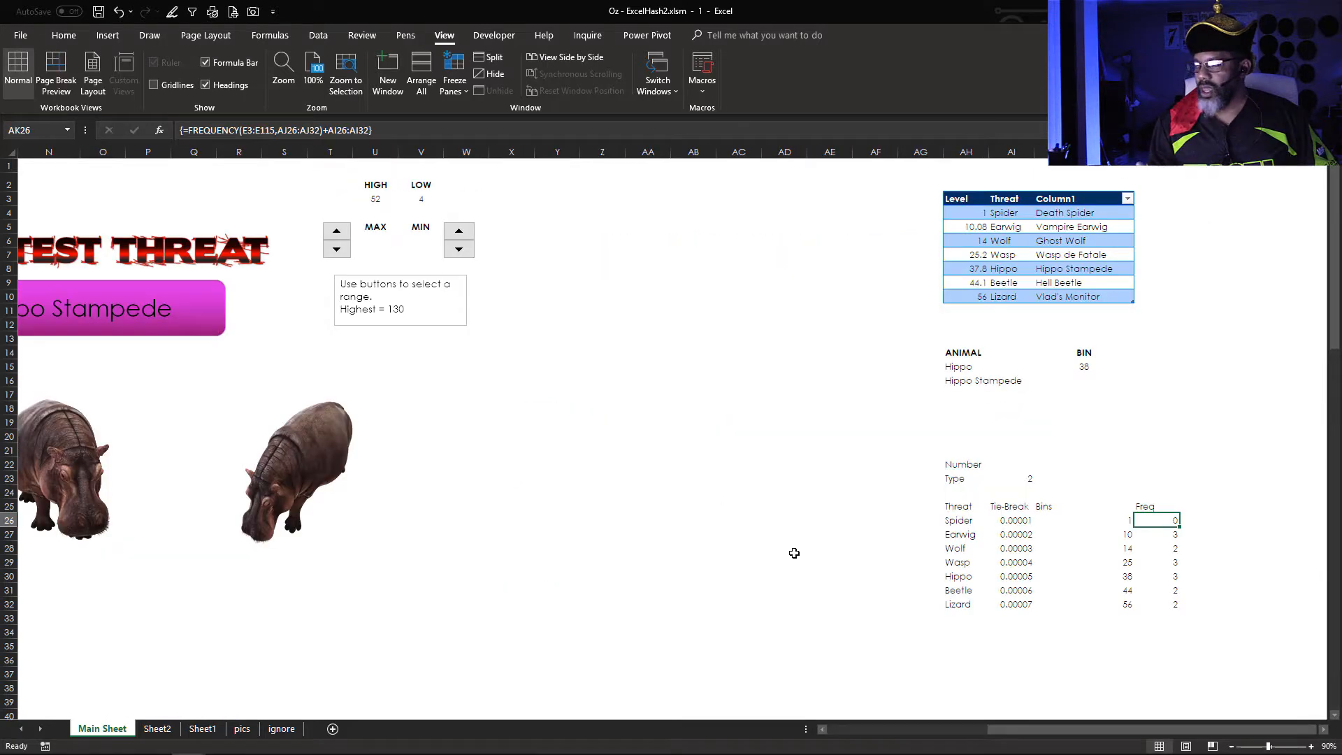
pyautogui.click(1081, 365)
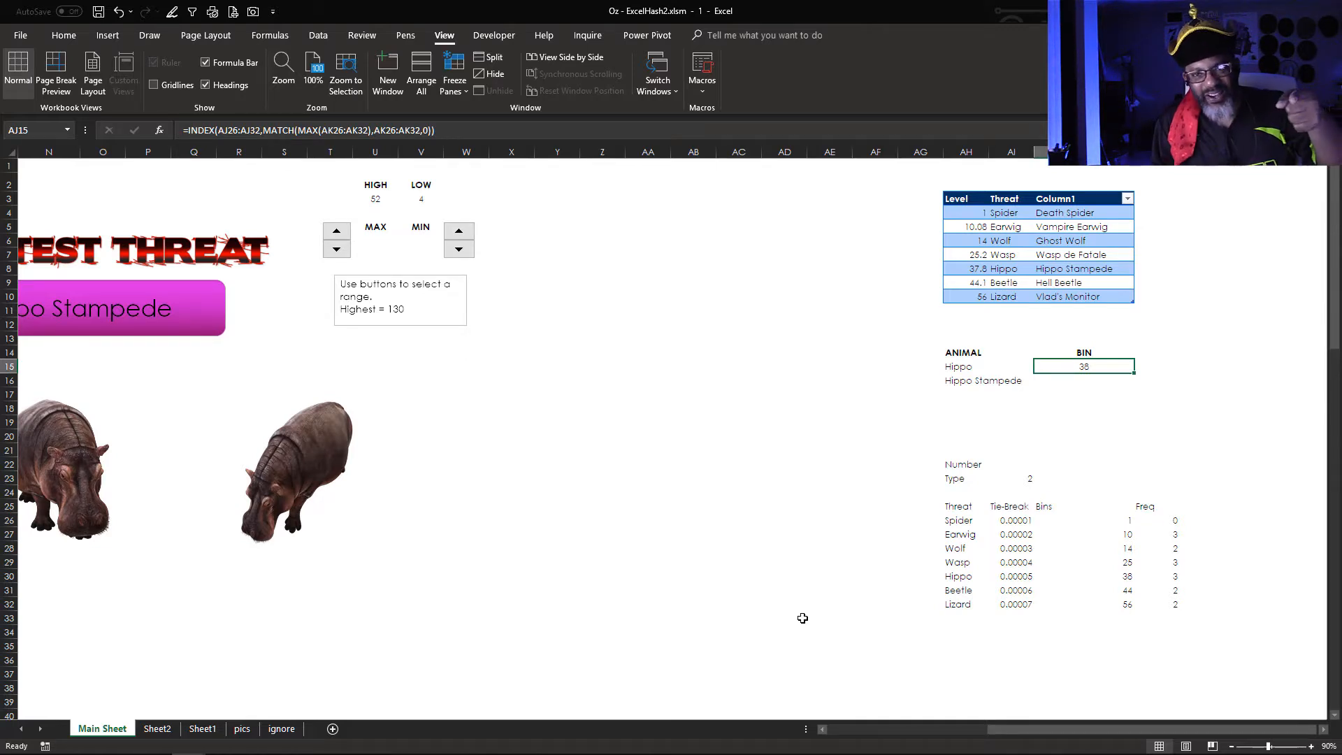
# Step: Review the MAX spinner's control settings for minimum, maximum, incremental change and cell link, then deselect the spinner
pyautogui.moveTo(1001, 729); pyautogui.dragTo(884, 740)
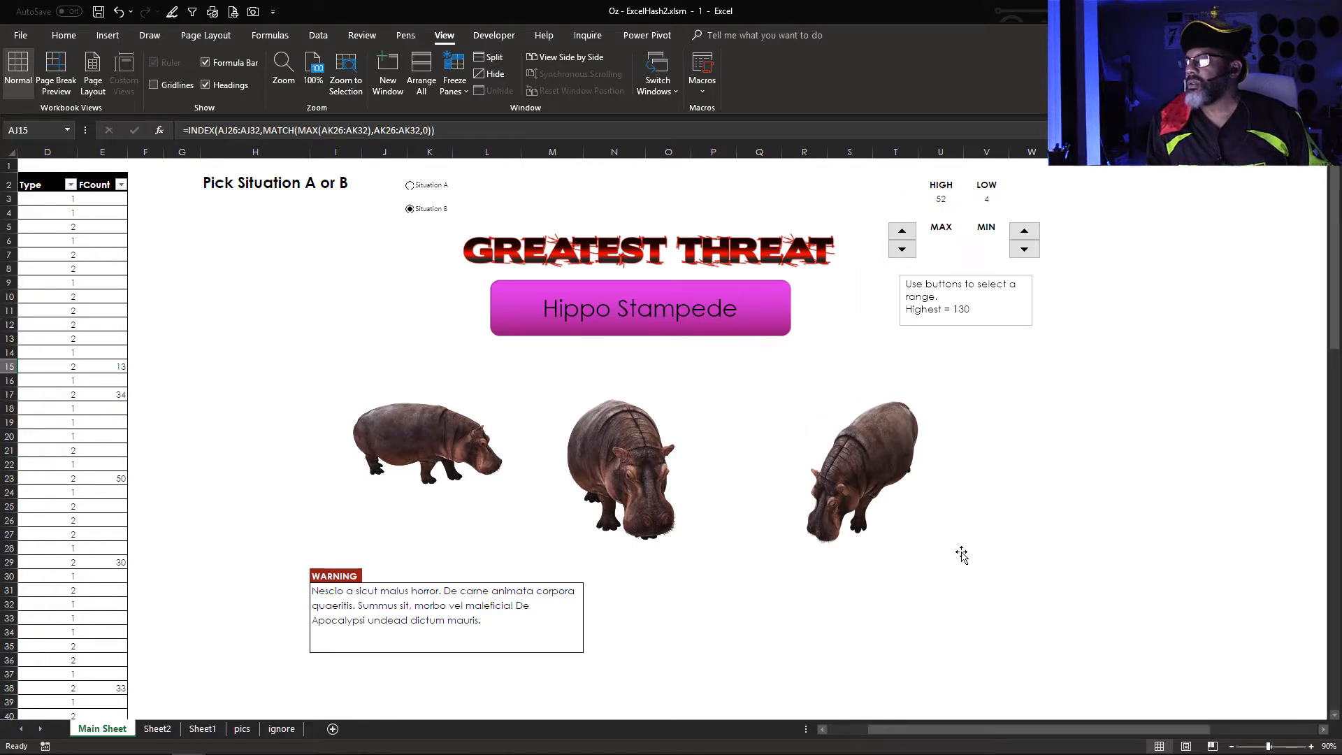
pyautogui.rightClick(910, 249)
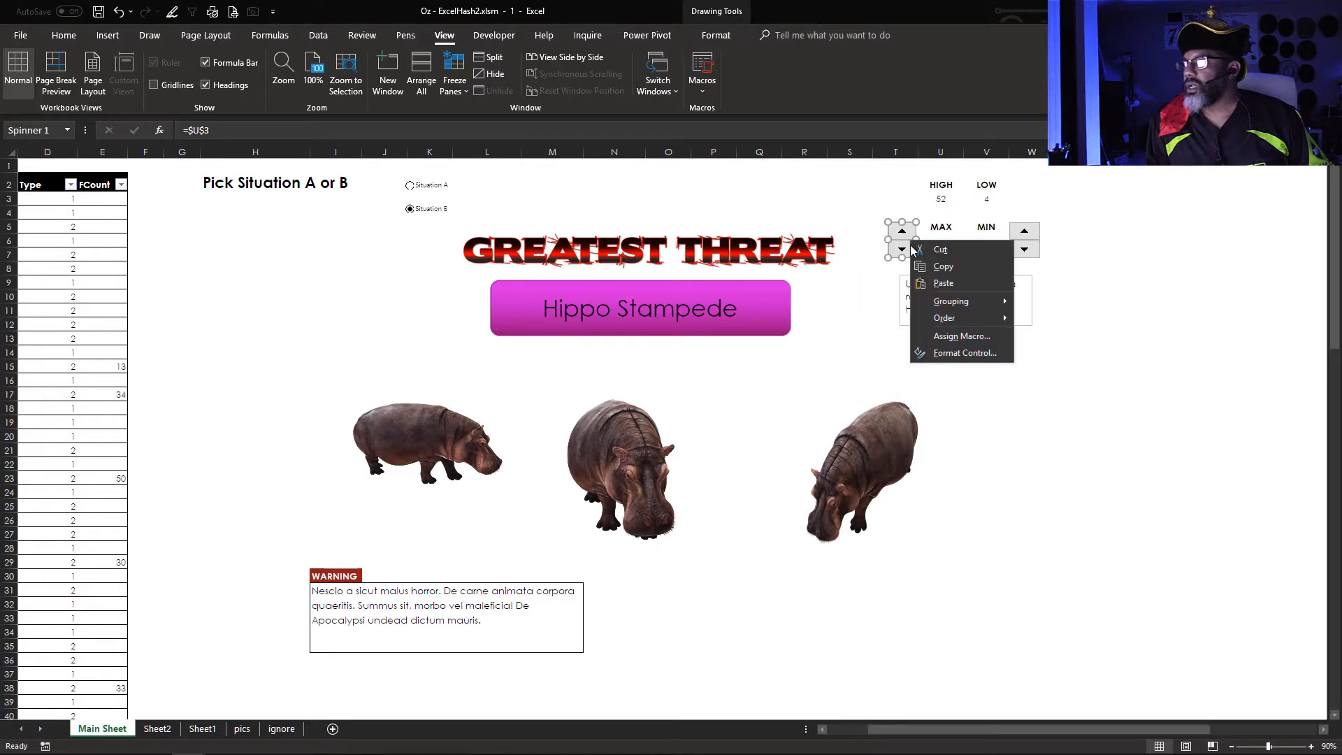
pyautogui.click(953, 352)
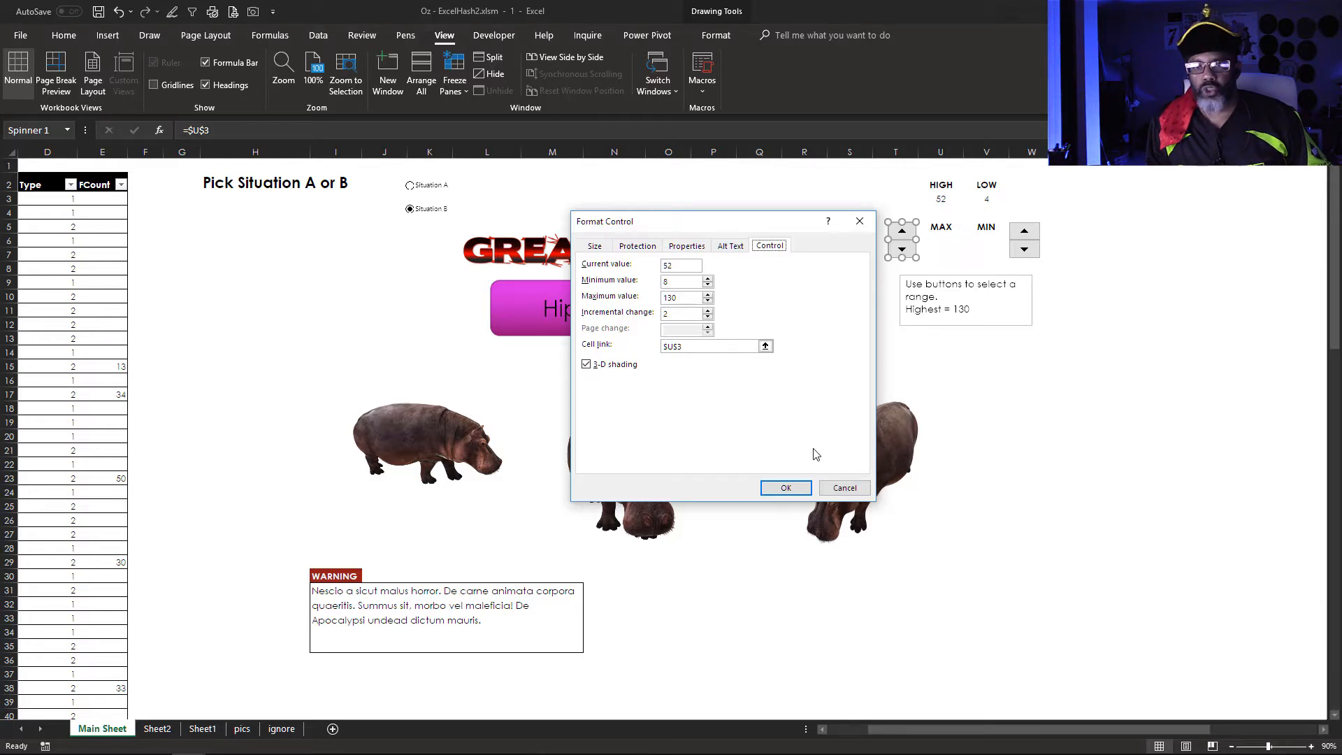
pyautogui.press('Return')
pyautogui.click(1032, 422)
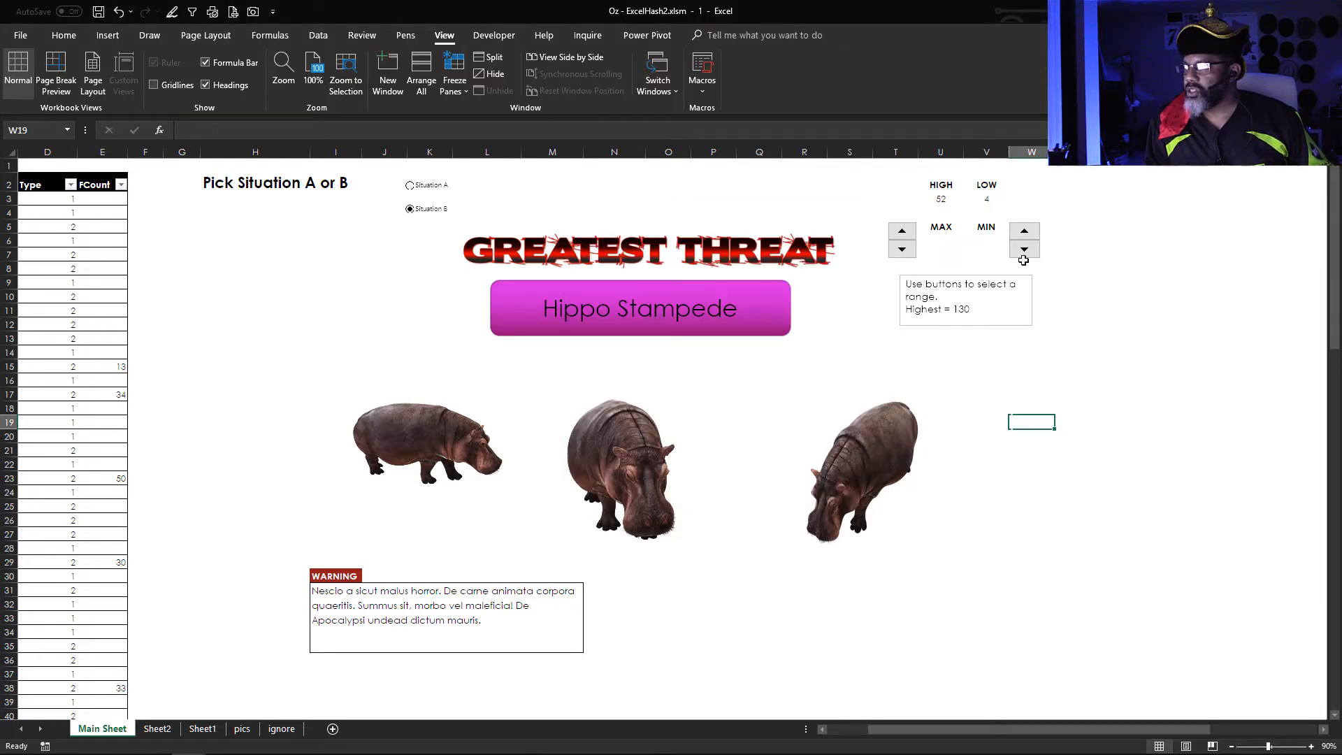
# Step: Raise the LOW range value to 54 with the MIN spinner so that it exceeds the HIGH value
pyautogui.click(1024, 236)
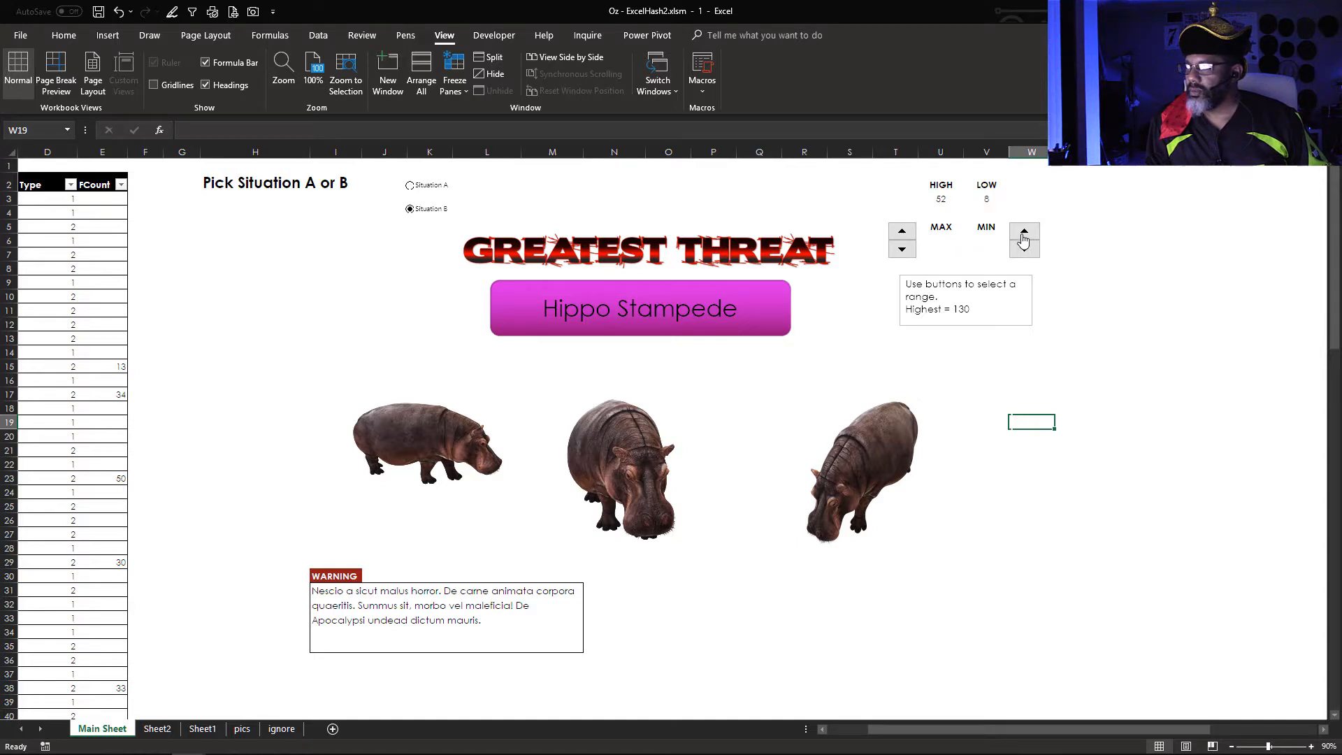
pyautogui.click(1023, 236)
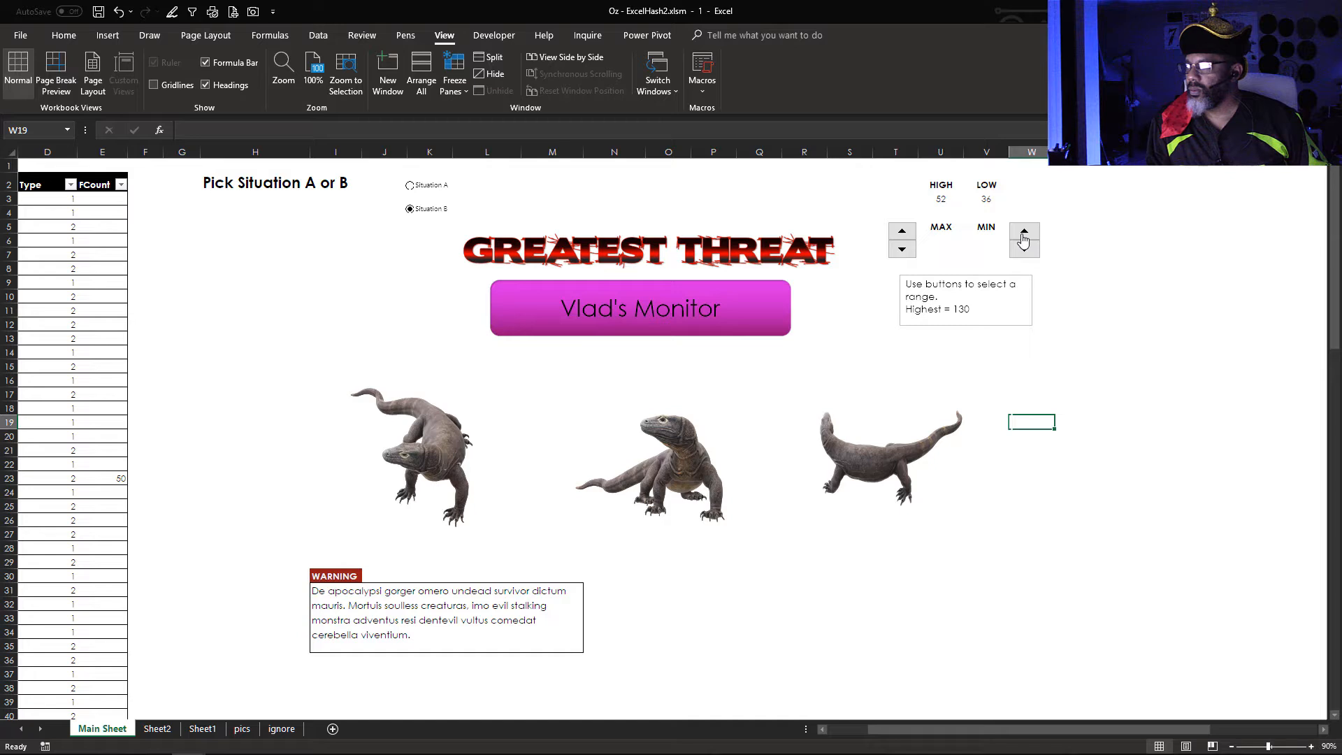
pyautogui.click(1023, 234)
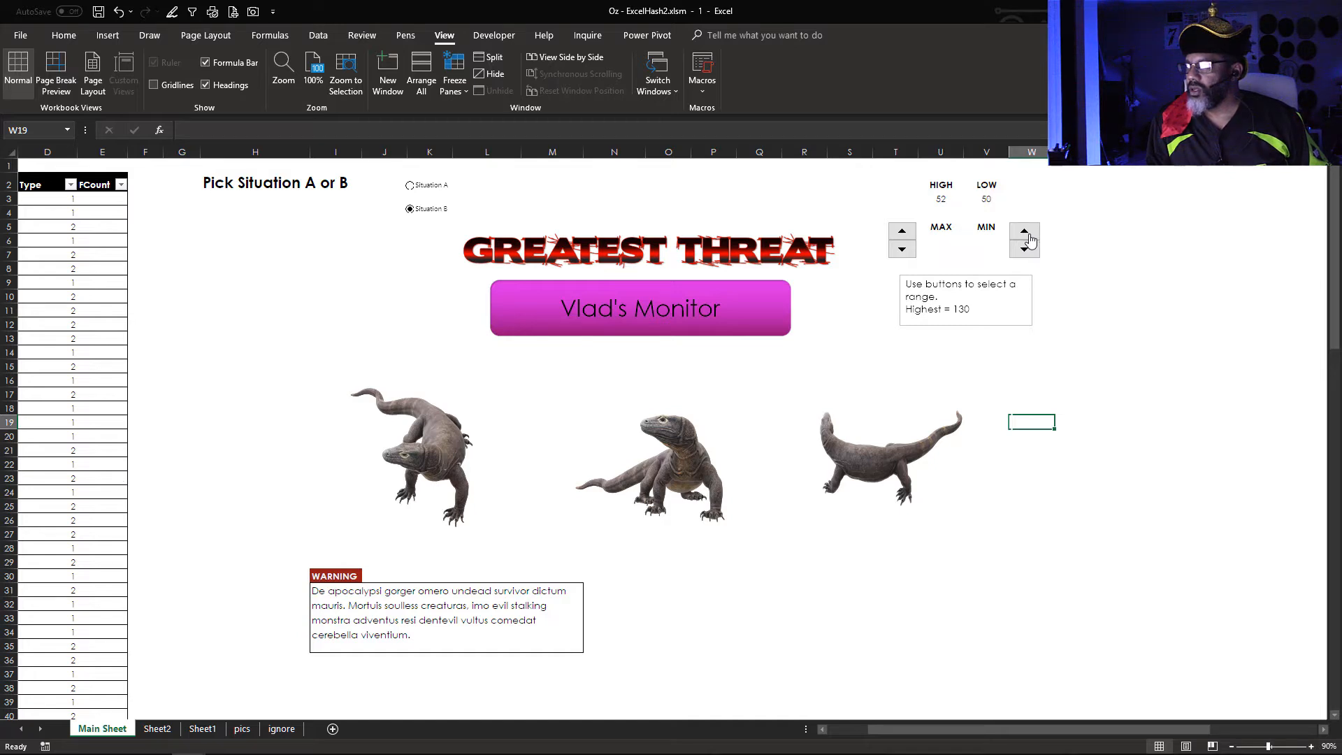
pyautogui.click(1030, 238)
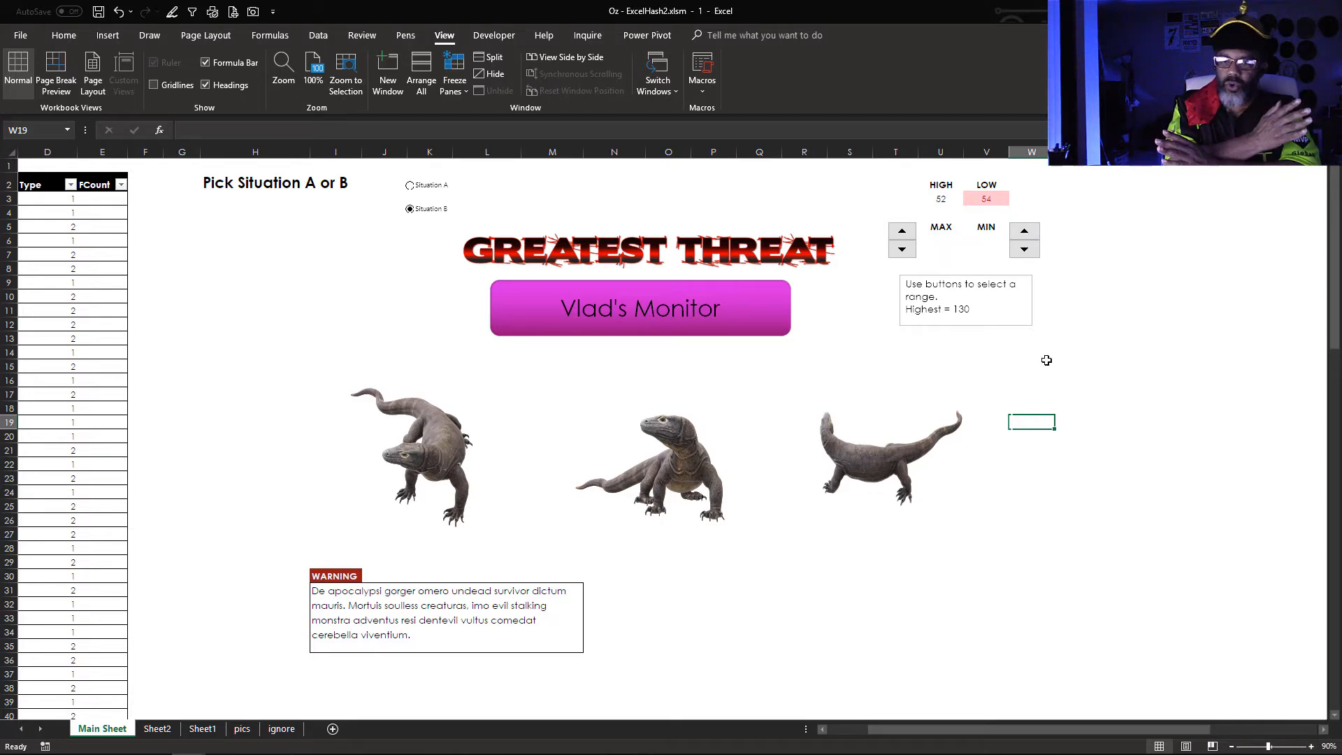
# Step: Lower the LOW range value to 46 with the MIN spinner
pyautogui.click(1025, 249)
pyautogui.click(1025, 250)
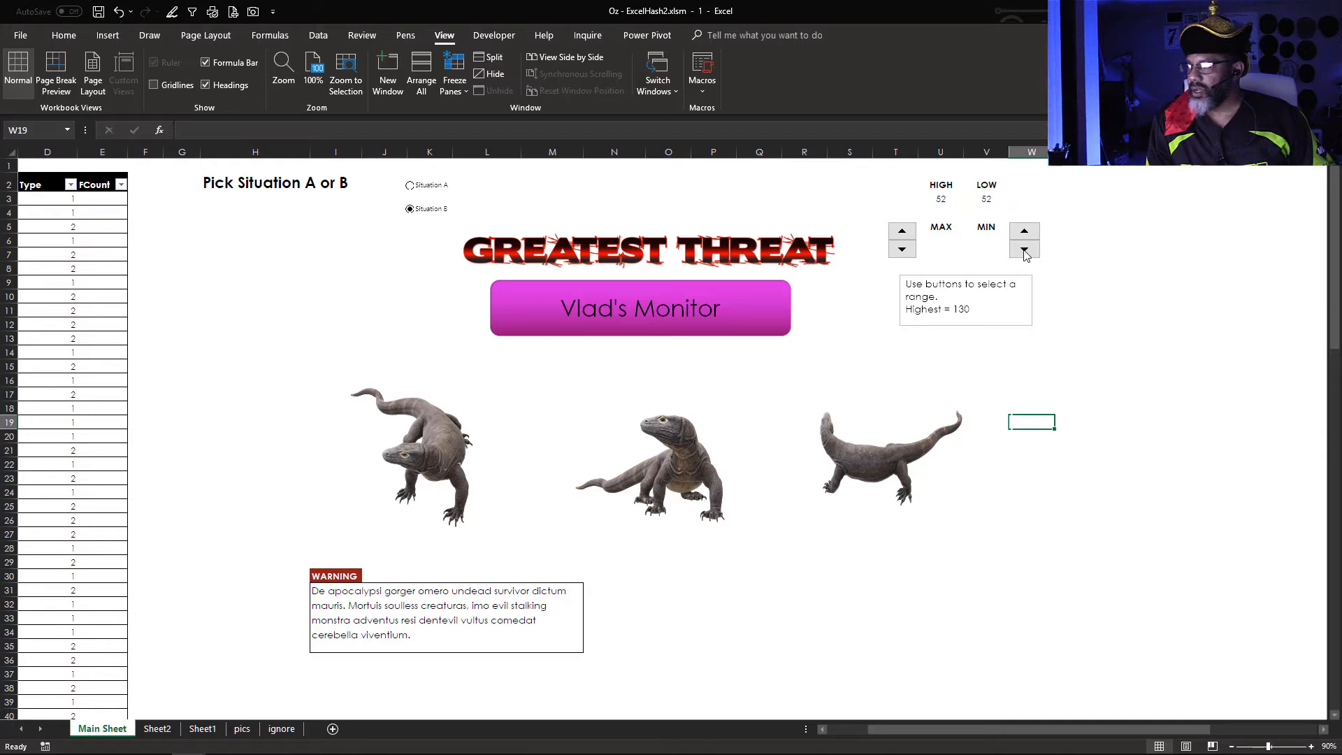
pyautogui.click(1025, 249)
pyautogui.click(1025, 249)
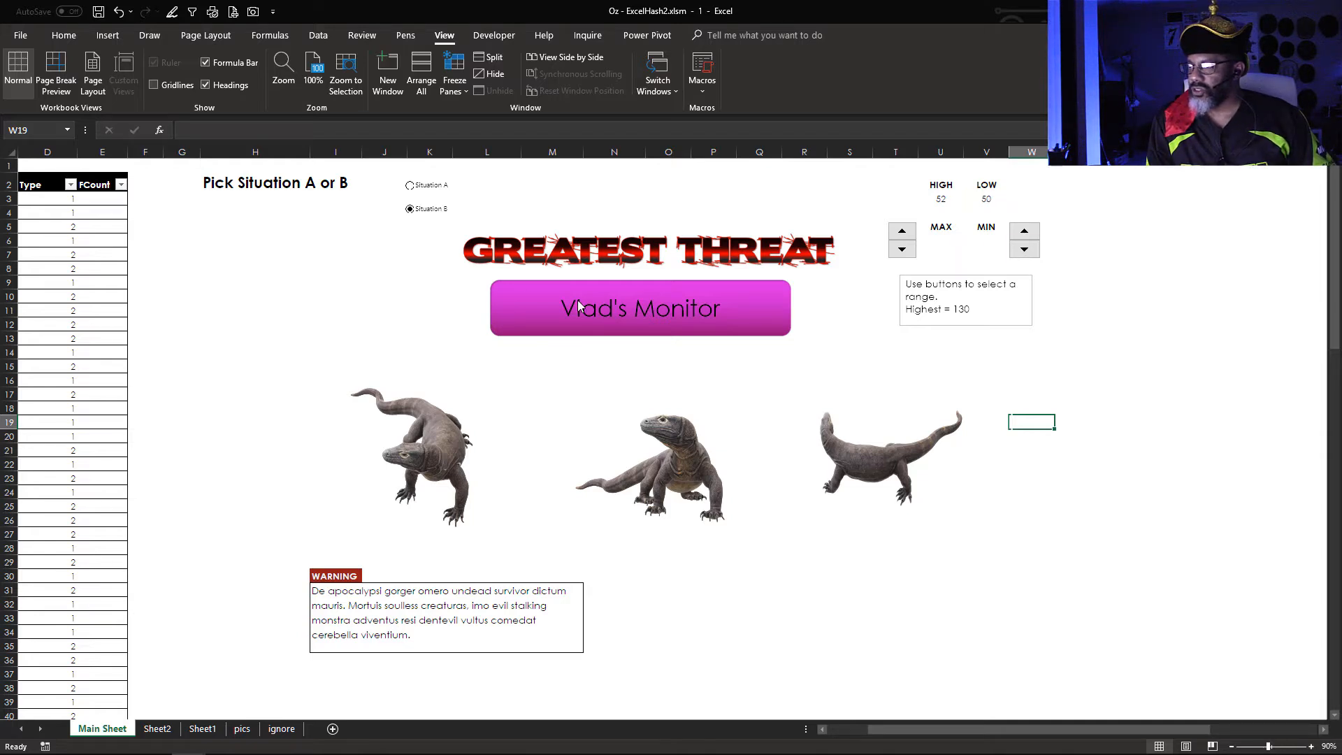
# Step: Select Situation A and set the range to HIGH 12 and LOW 0
pyautogui.click(410, 191)
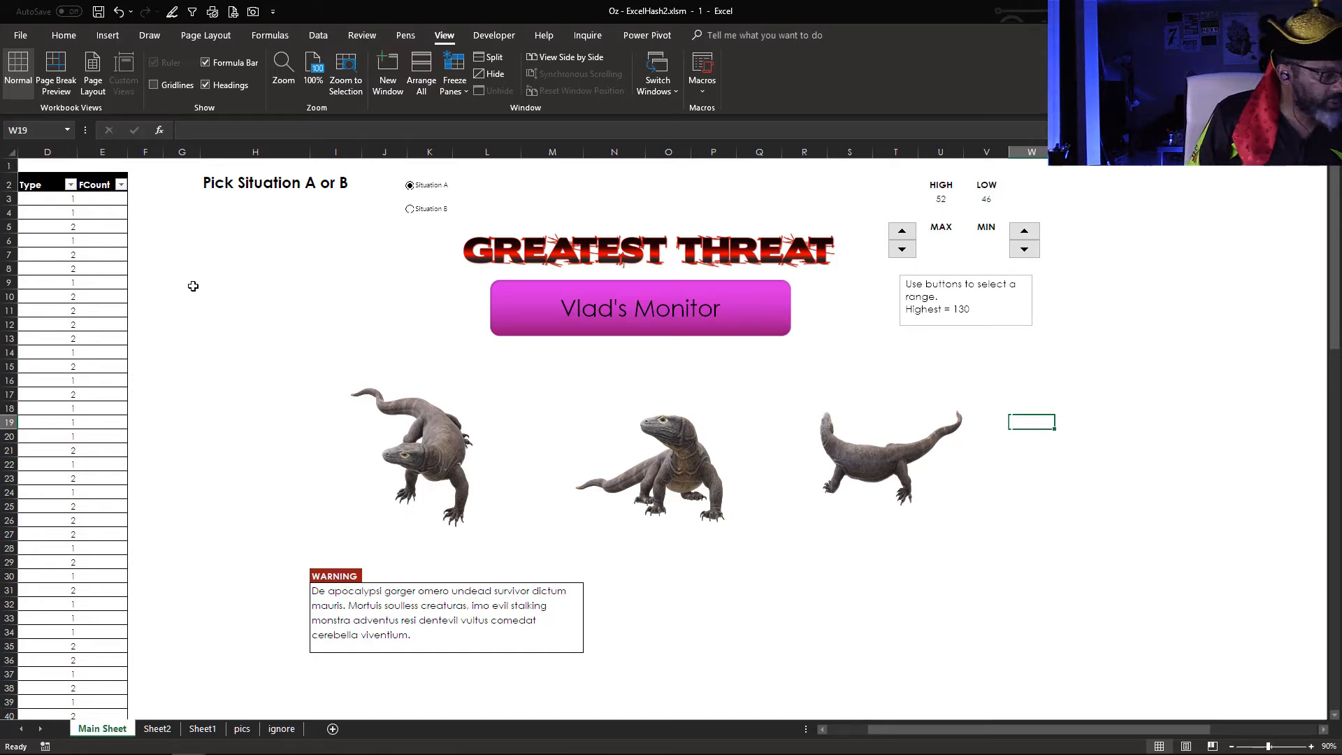
pyautogui.click(937, 203)
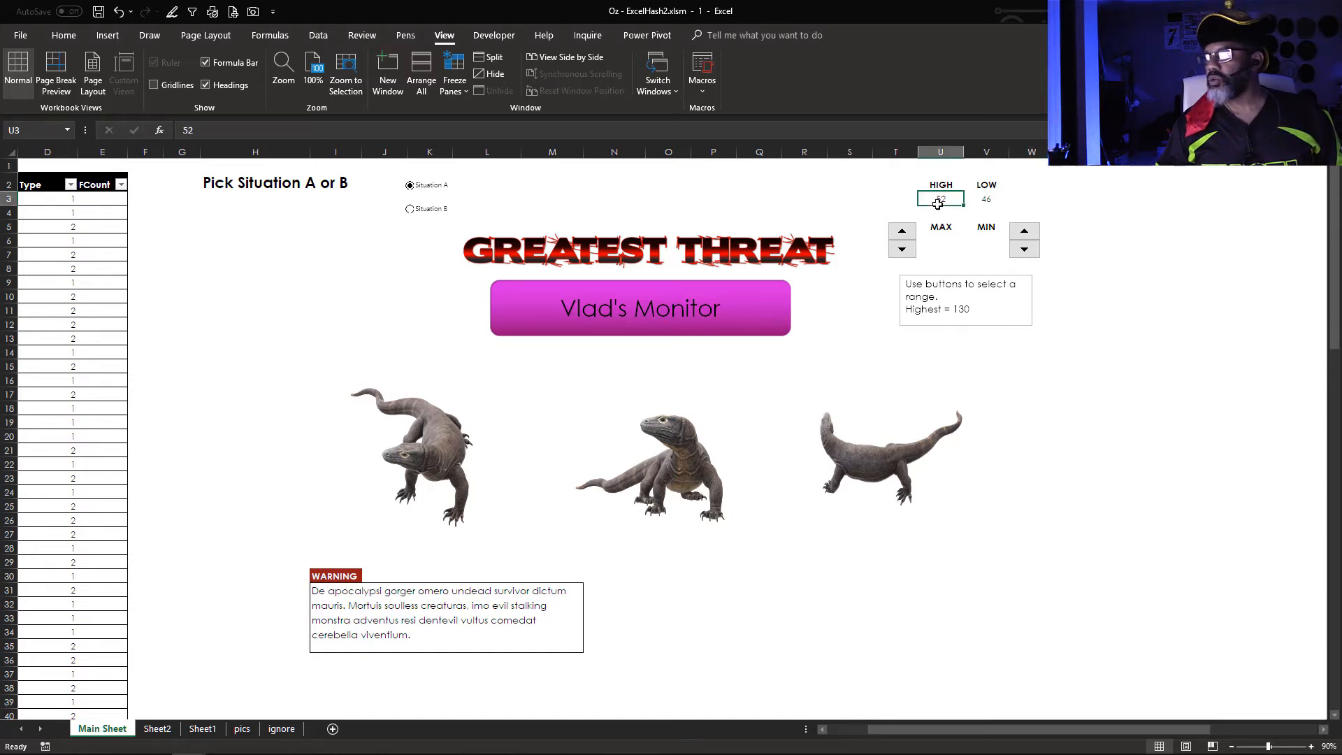
pyautogui.write('12')
pyautogui.press('Return')
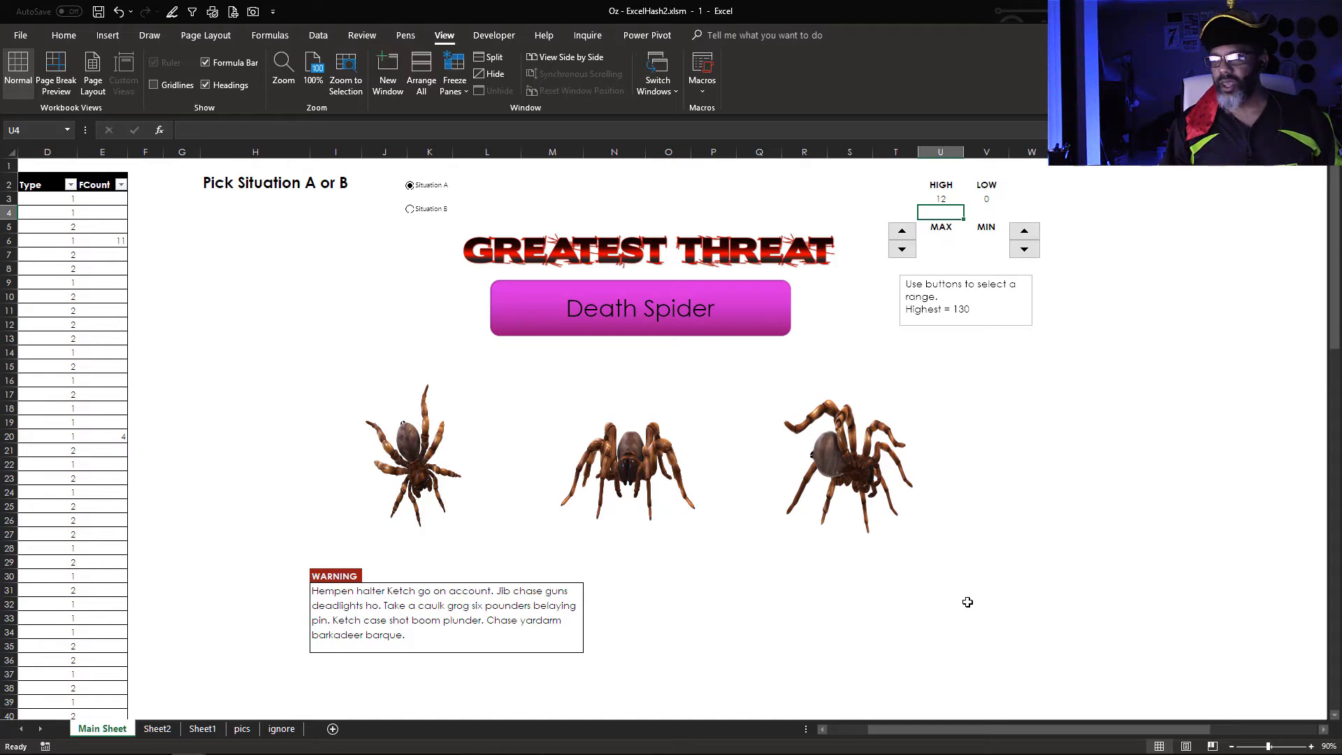
# Step: Switch the dashboard to Situation B
pyautogui.click(411, 209)
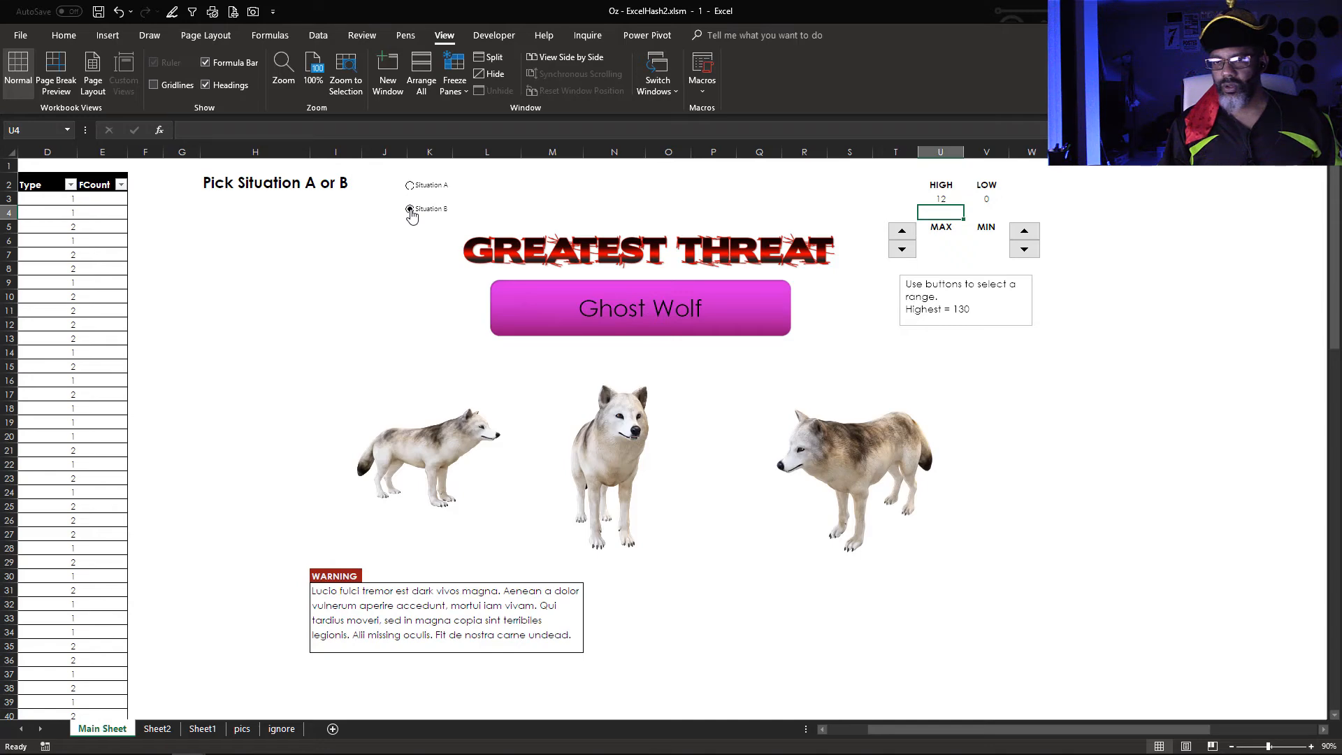
pyautogui.click(1159, 524)
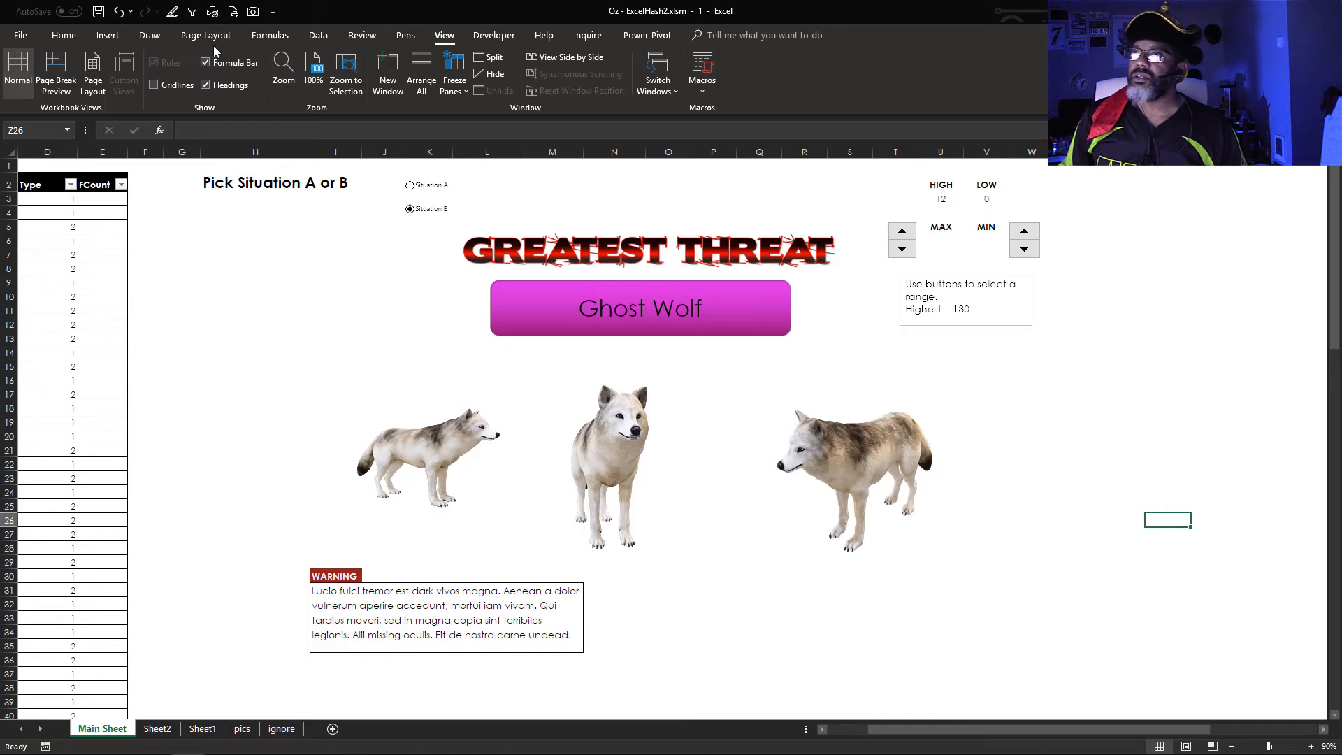
# Step: Browse the Food and Drink category of the online 3D models, then close the gallery without inserting a model
pyautogui.click(112, 38)
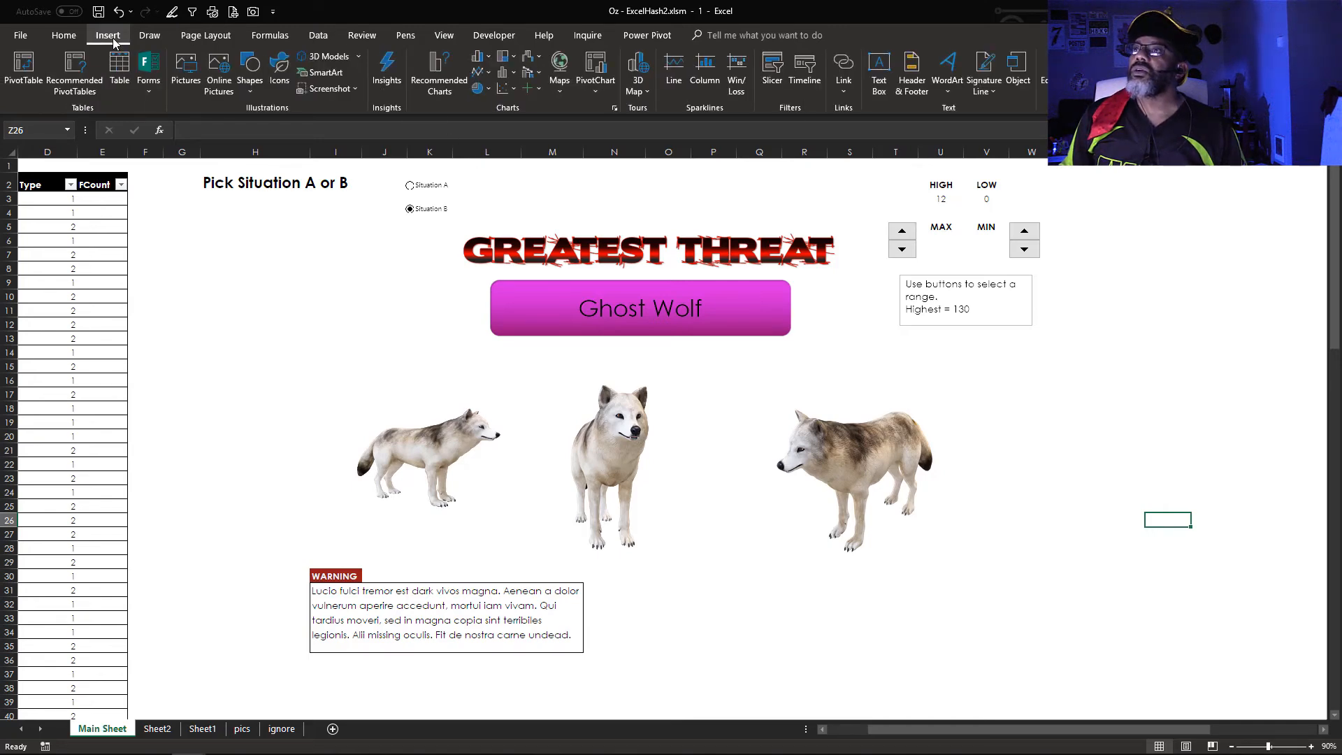
pyautogui.click(359, 56)
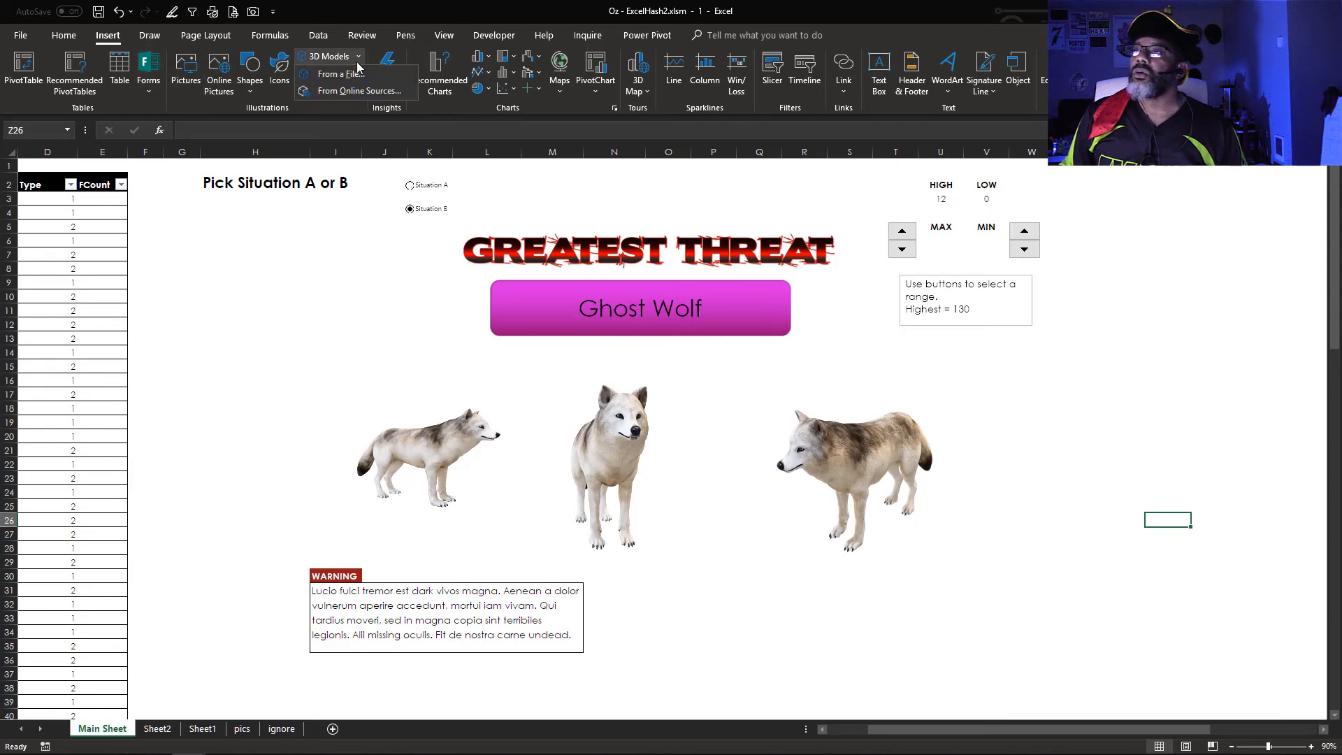
pyautogui.click(344, 91)
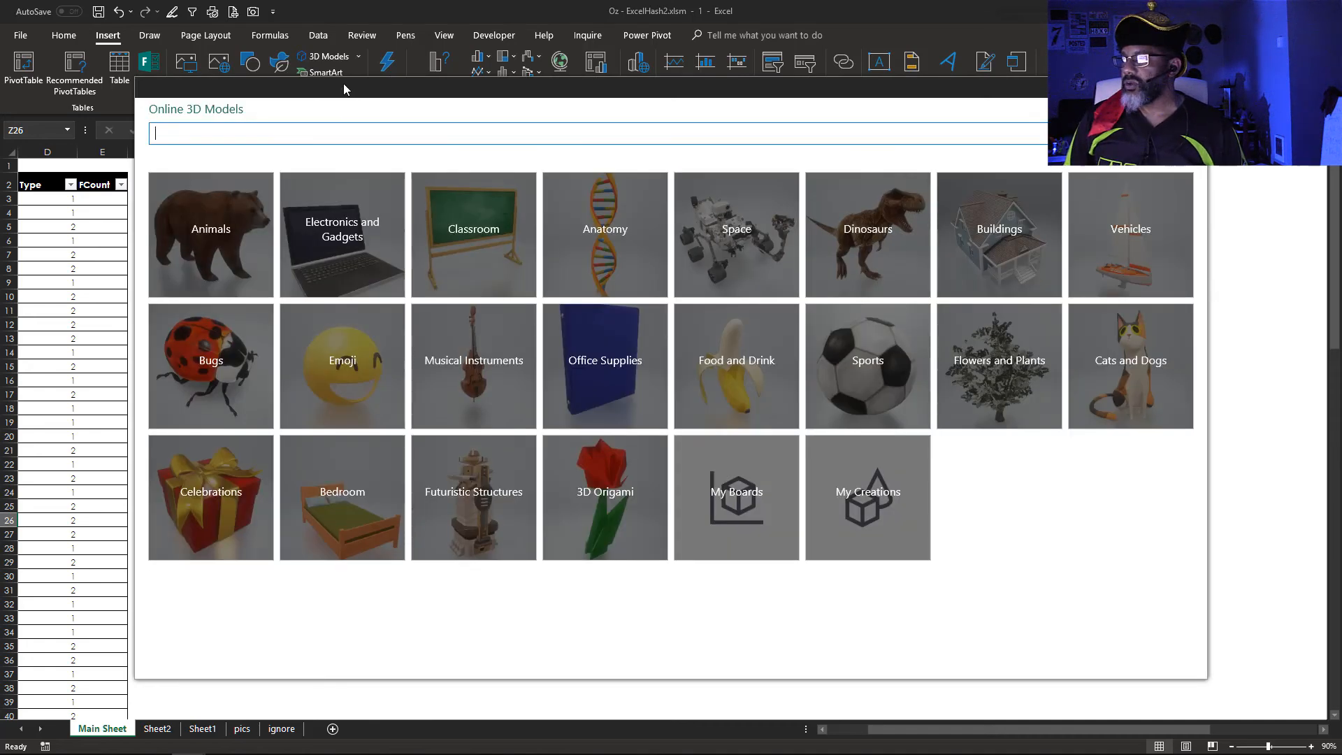
pyautogui.click(715, 368)
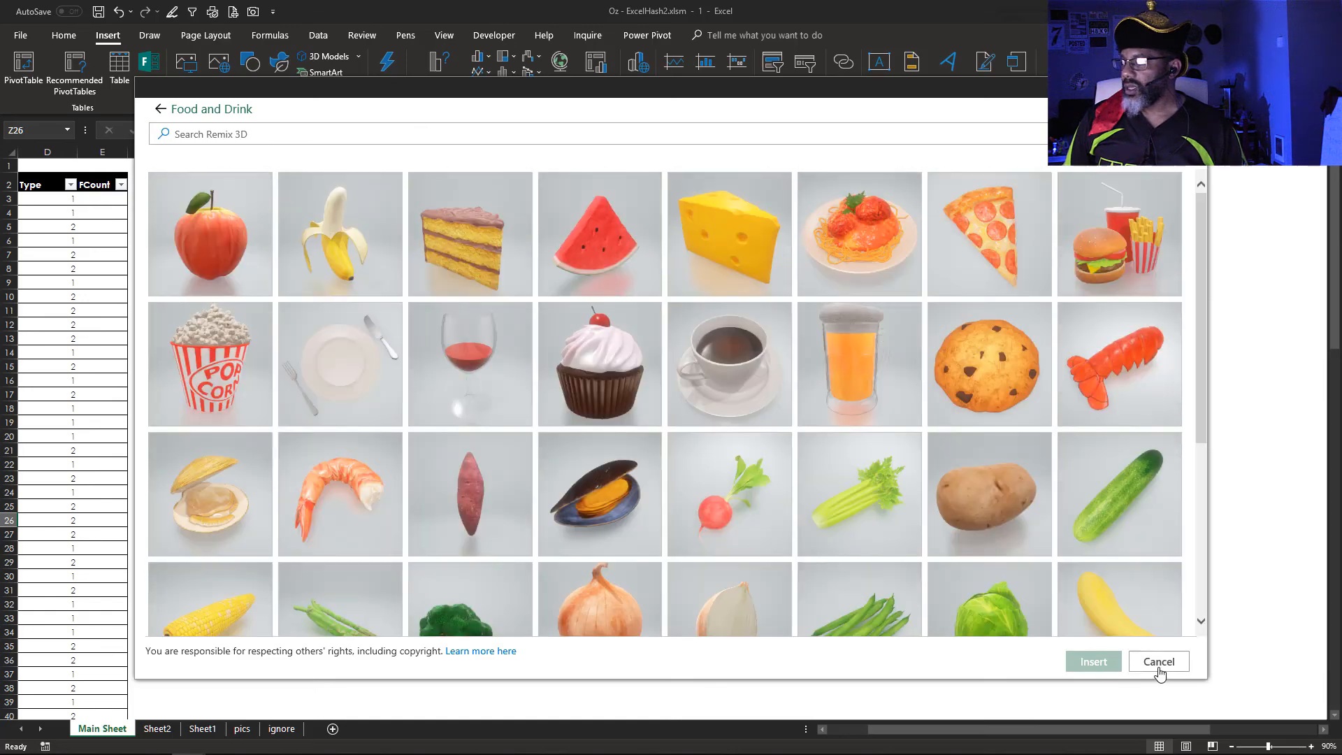
pyautogui.click(1159, 661)
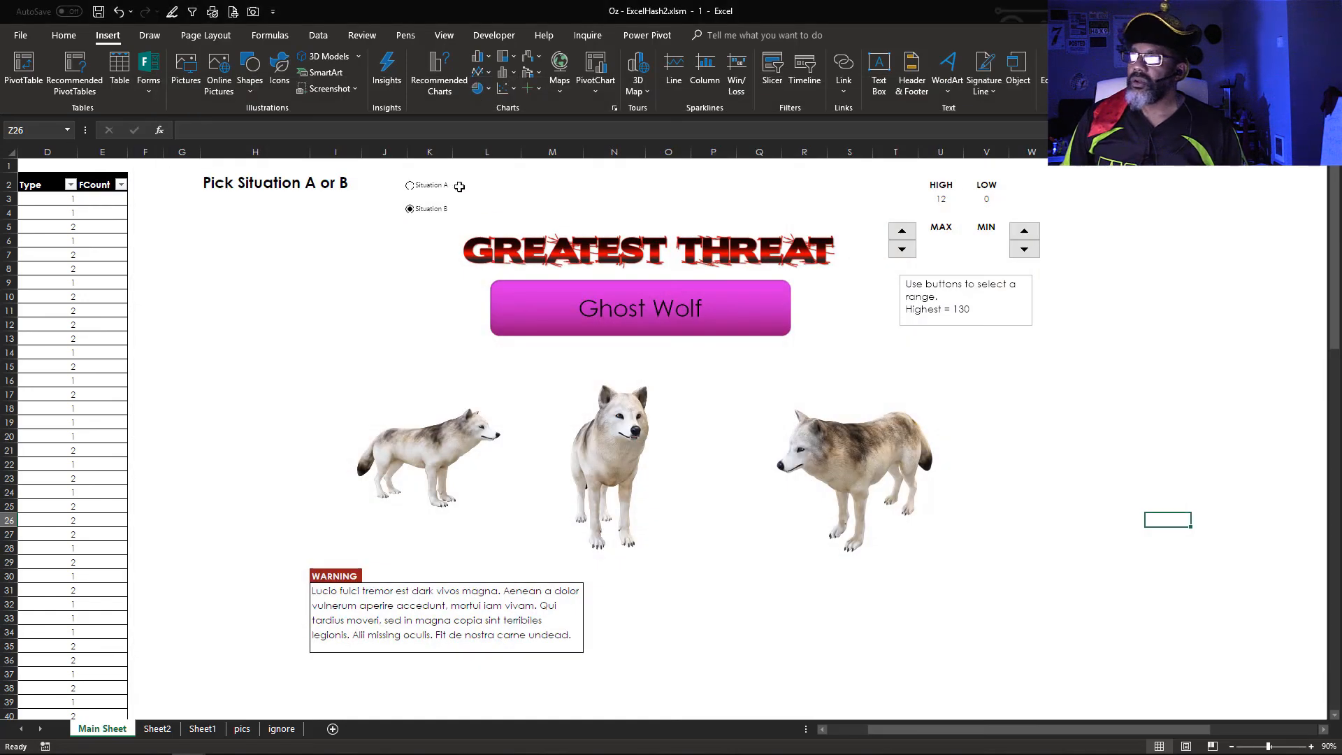